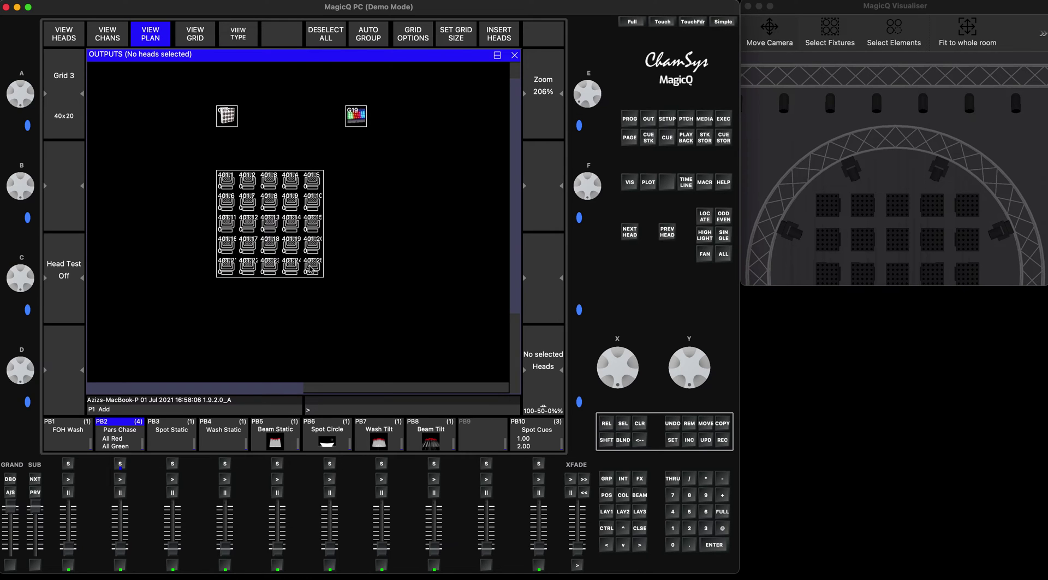
Locate elements 401.1, 401.7, 401.13, 401.18, 401.23 and 401.25 on the Grid 3 plan and clear the programmer.
left_click(229, 186)
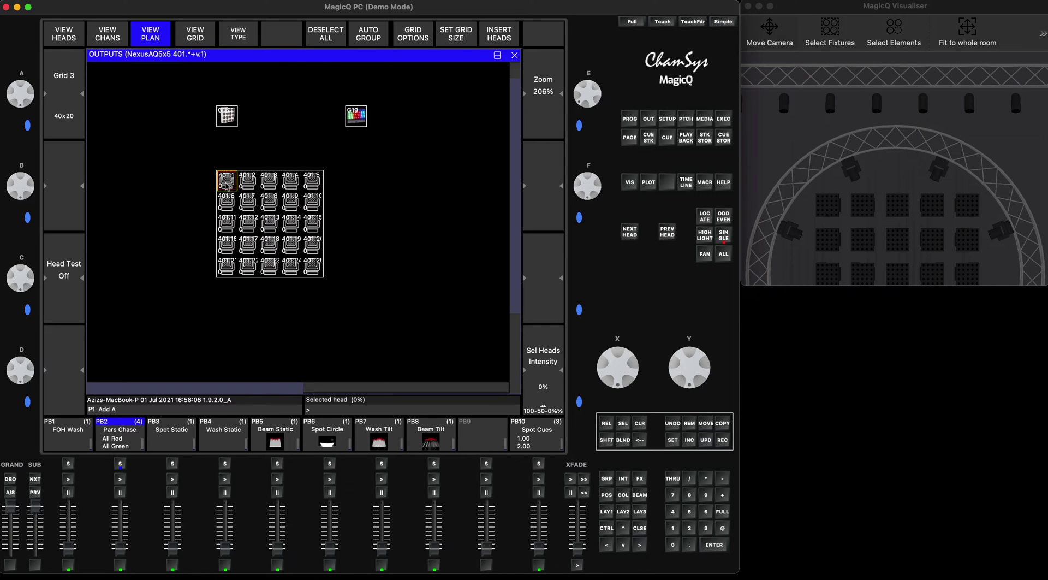
left_click(248, 202, "shift")
left_click(269, 224, "shift")
left_click(271, 253, "shift")
left_click(270, 268, "shift")
left_click(315, 271, "shift")
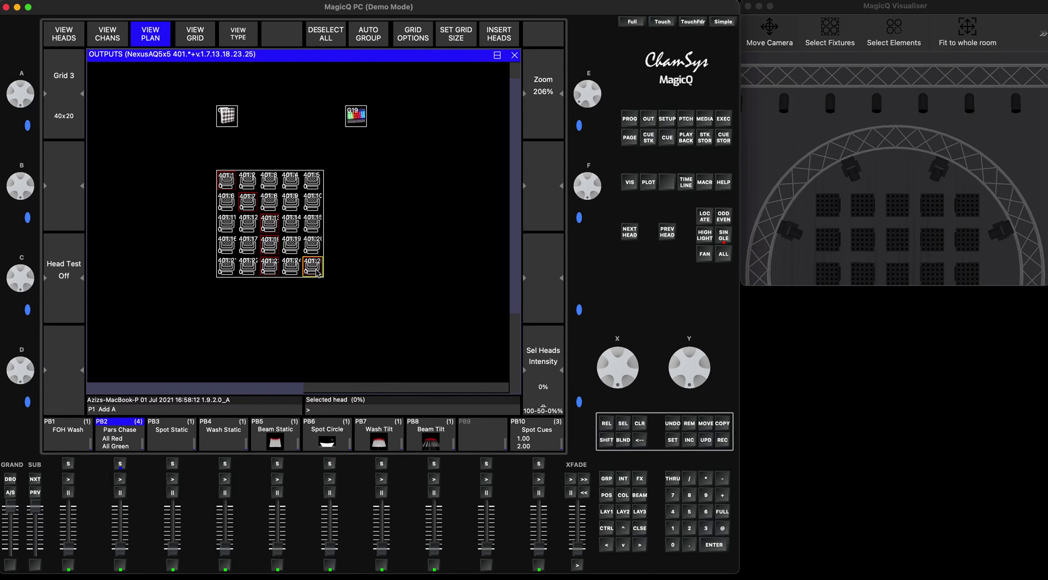
left_click(705, 218)
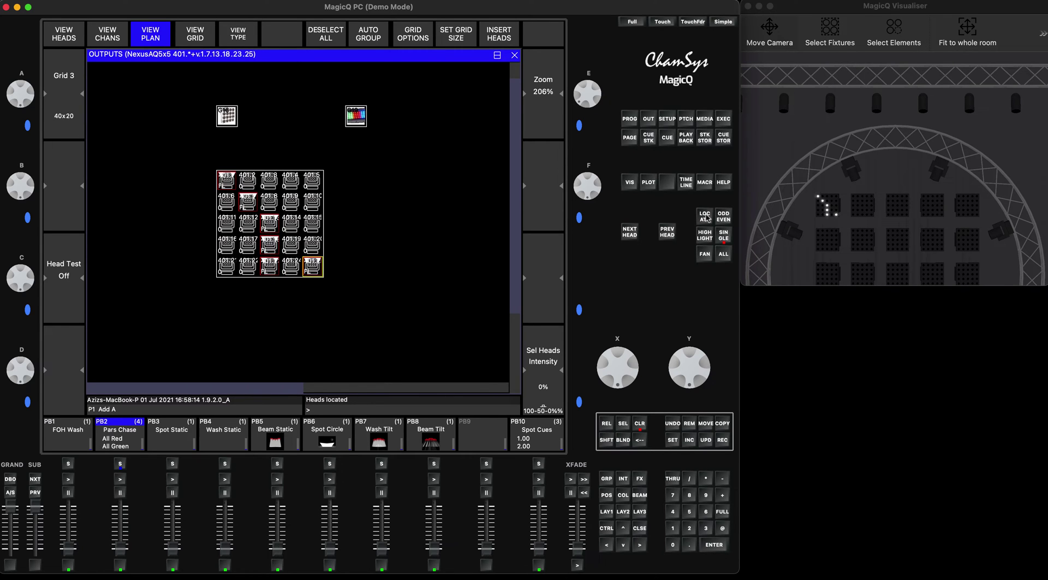
left_click(642, 427)
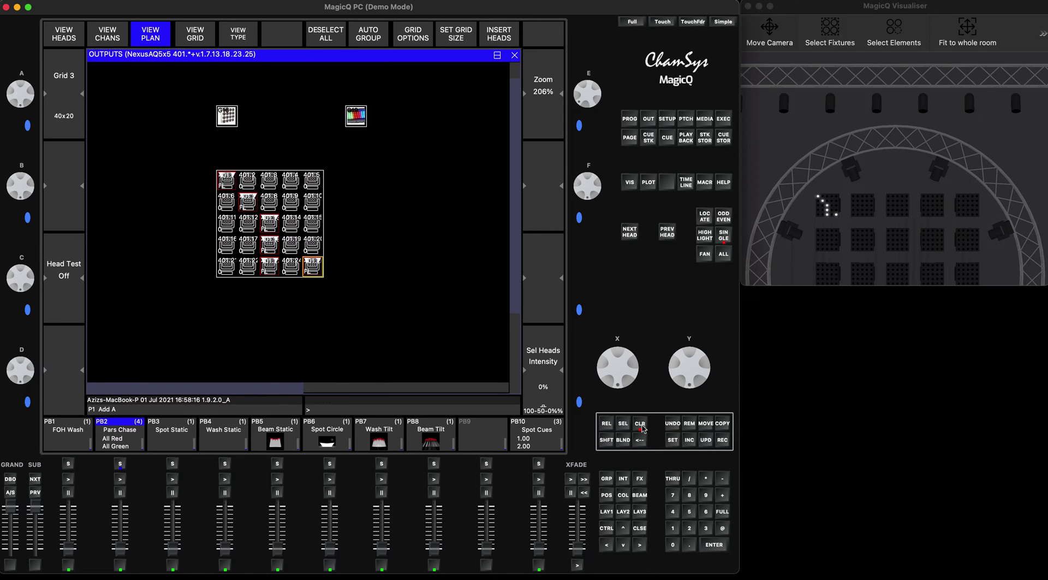
Locate all 25 elements of head 401 through the matrix group on the plan and clear the programmer.
left_click(226, 120)
left_click(705, 217)
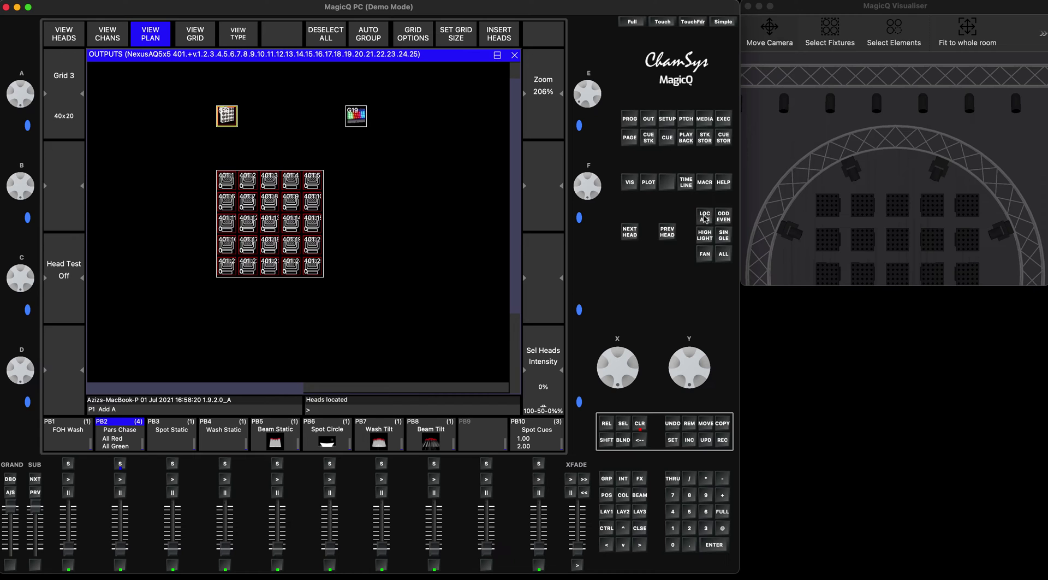
left_click(640, 423)
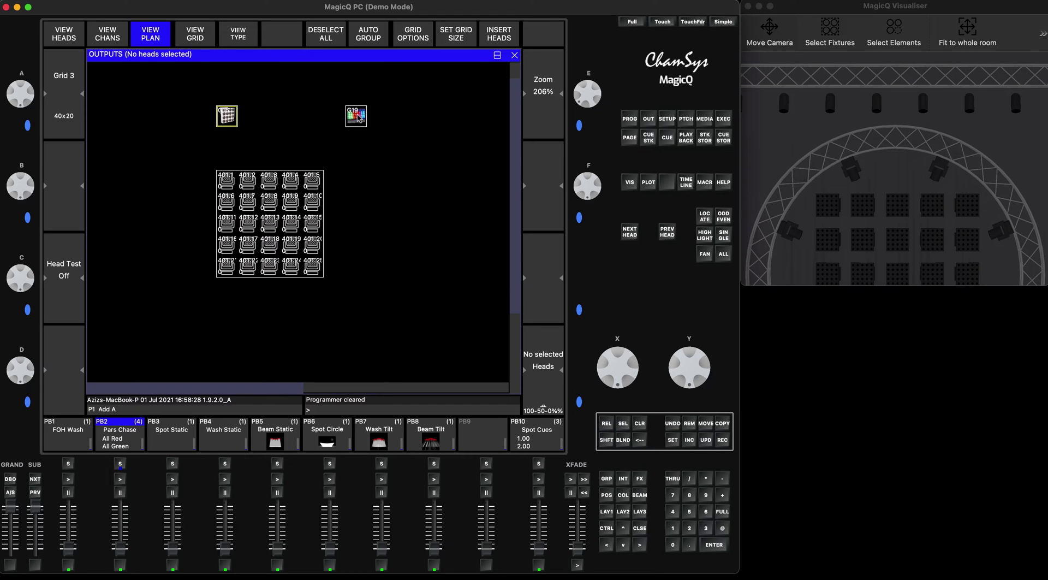
Locate the elements in group G19 on the plan and clear the programmer.
left_click(357, 117)
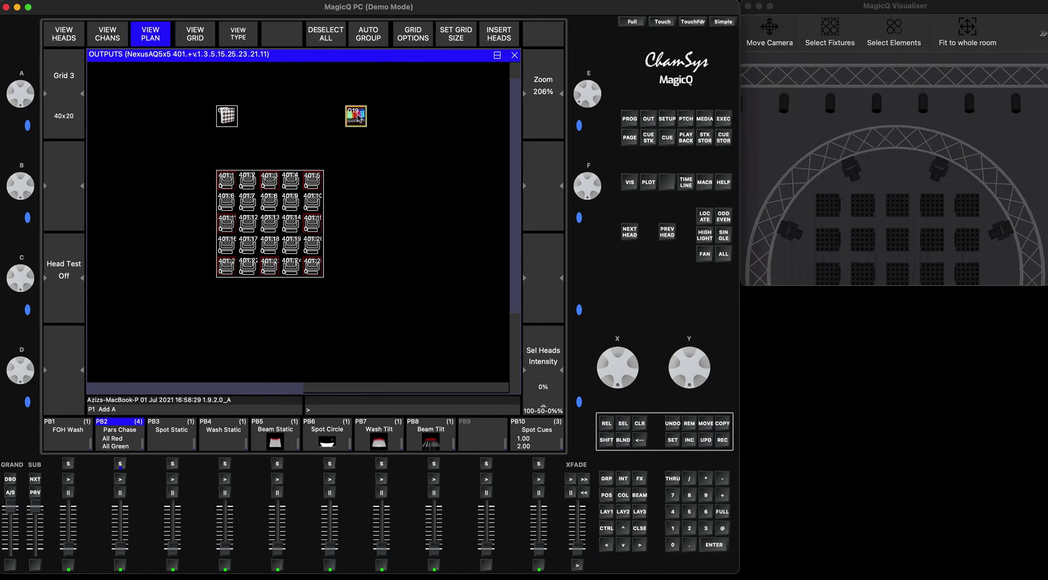
left_click(710, 216)
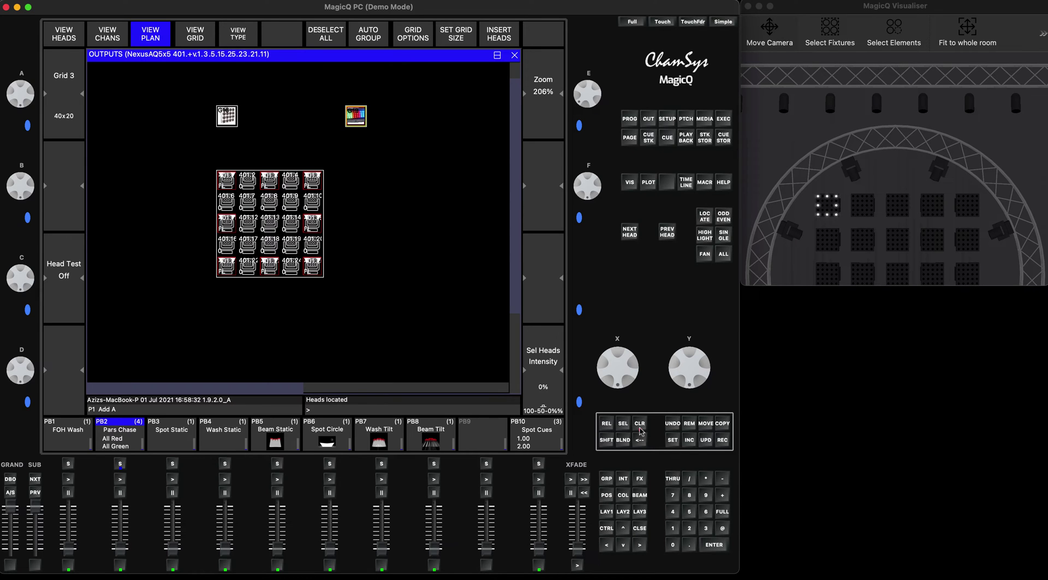
left_click(640, 426)
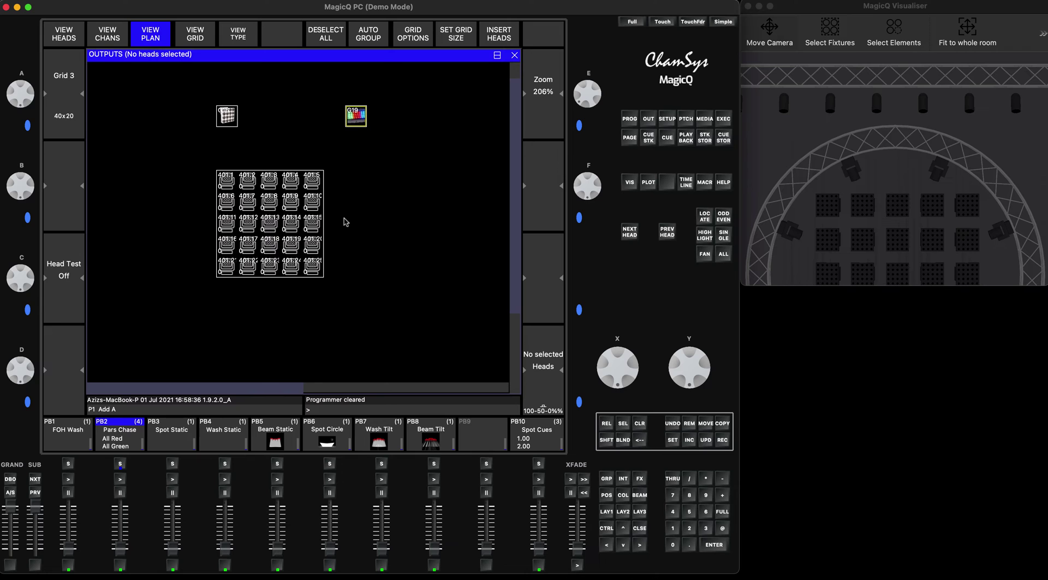
Try Dup as the Ind Ele setting for all NexusAQ5x5 heads in the patch and restore it to Ind.
type("utoS")
left_click(686, 119)
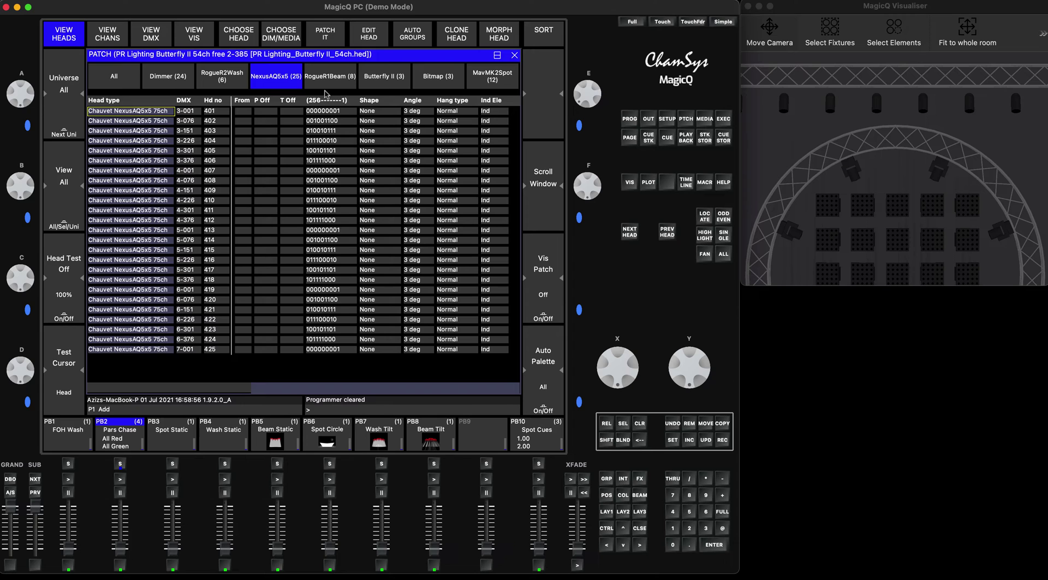
left_click(497, 112)
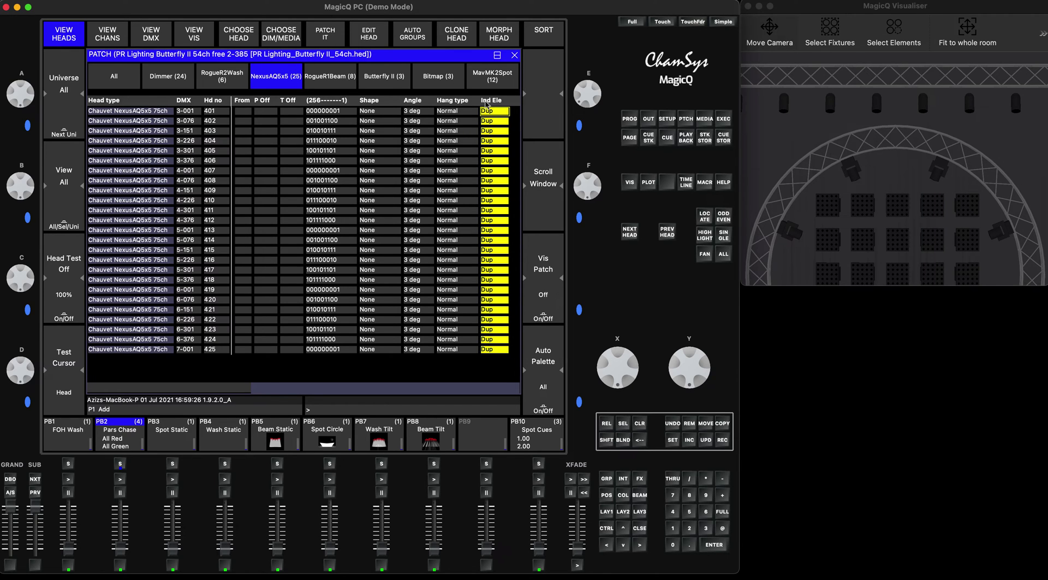
left_click(714, 545)
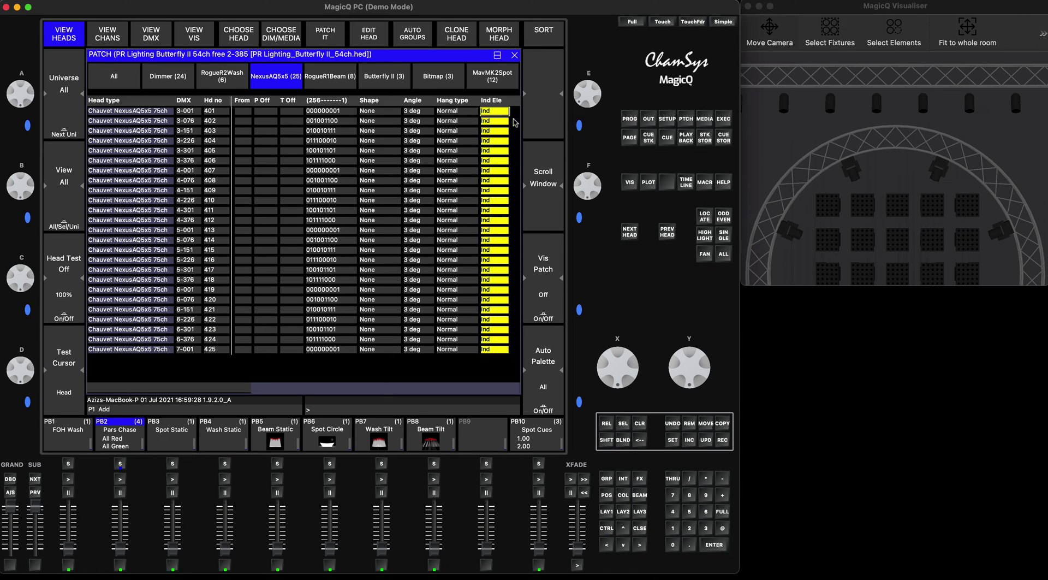
left_click(499, 279)
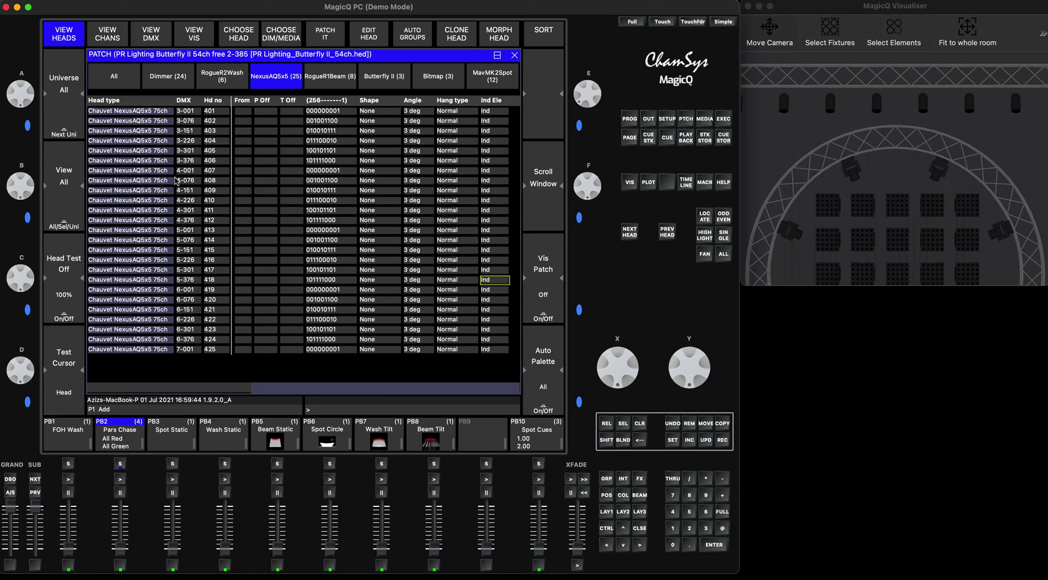
View the virtual dimmer options for all the NexusAQ5x5 heads in the patch, and close the patch.
left_click(133, 101)
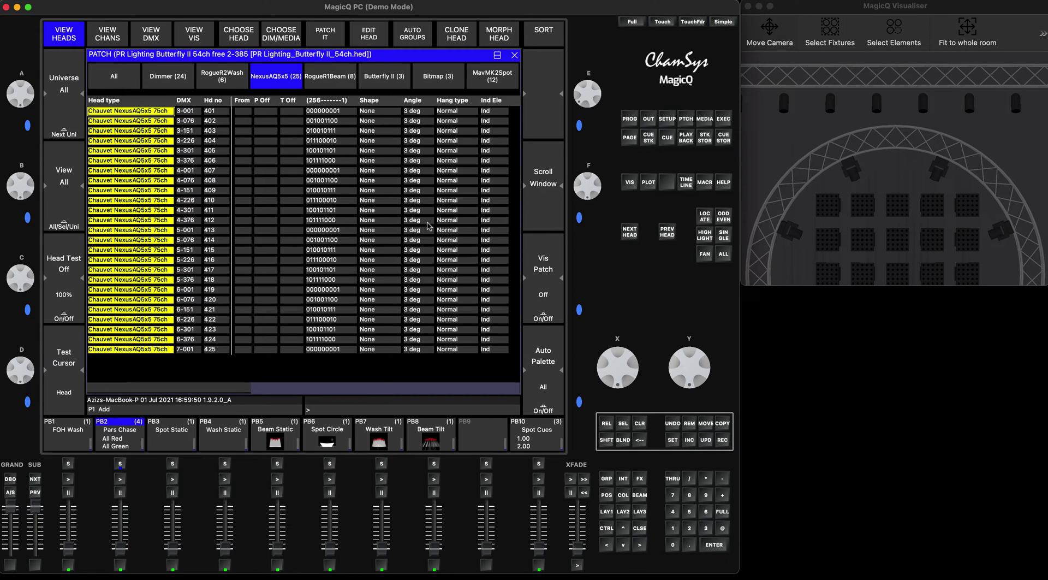
left_click(606, 443)
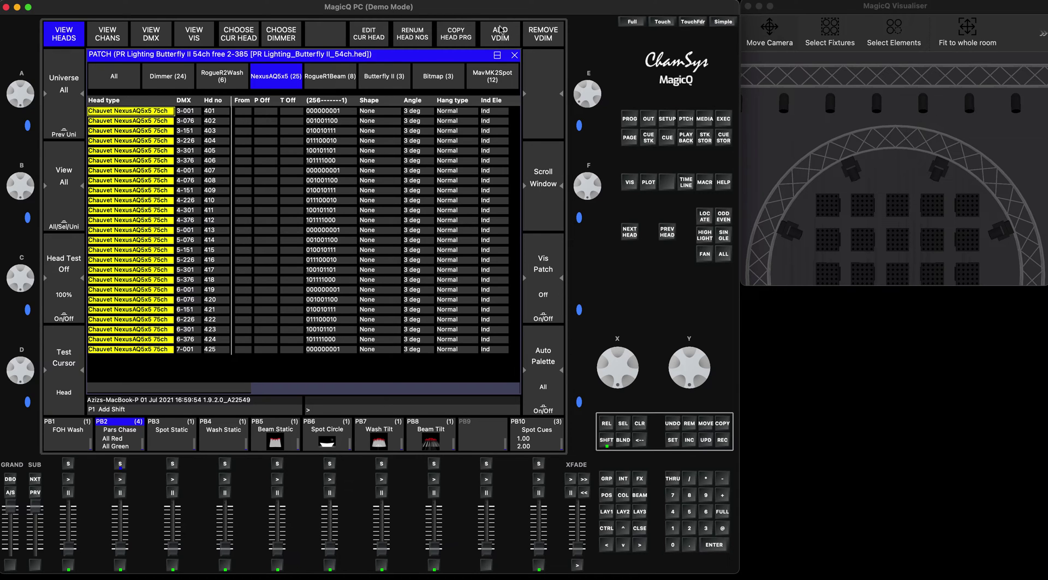
left_click(613, 443)
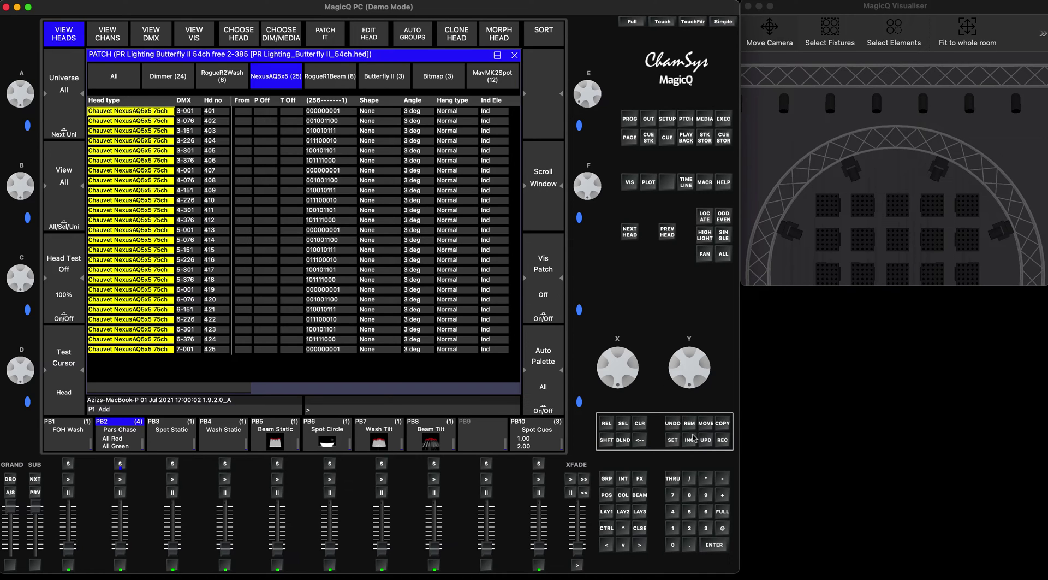
left_click(641, 528)
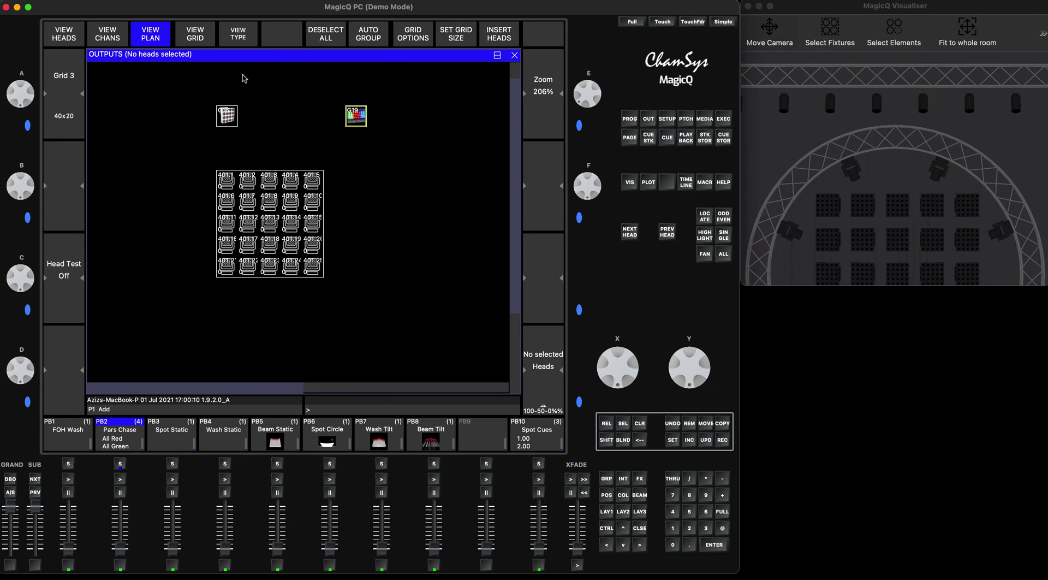
Check the Outputs heads list, return to the plan view and switch to the undefined Grid 4.
left_click(73, 32)
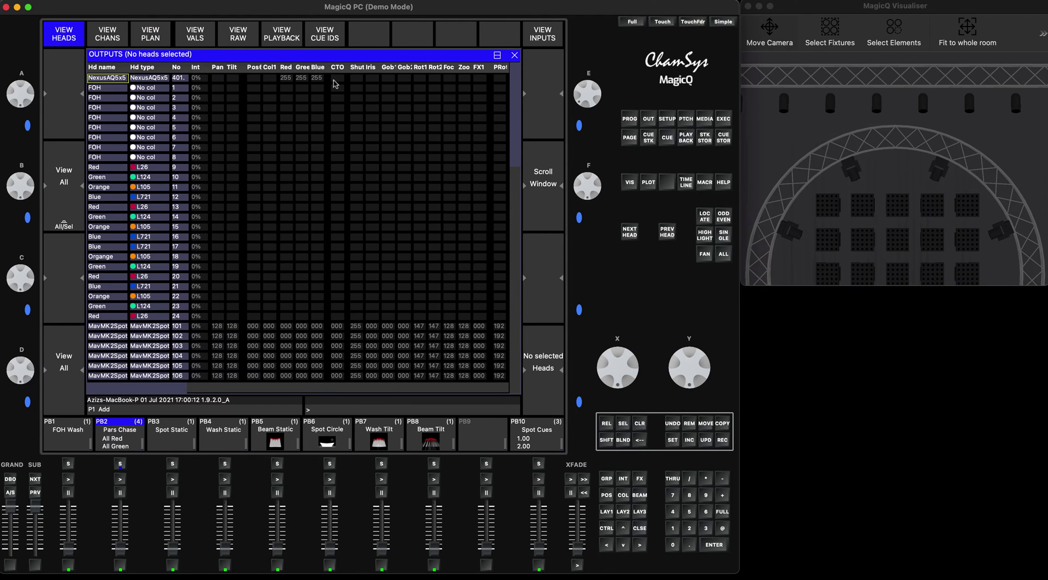
left_click(160, 32)
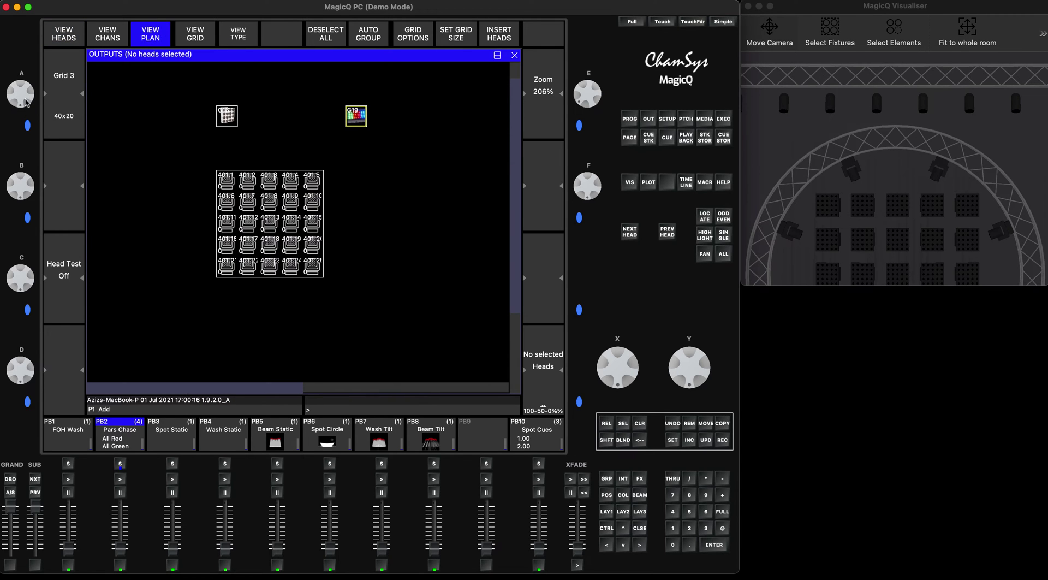
scroll(26, 75, "up", 3)
scroll(24, 77, "up", 5)
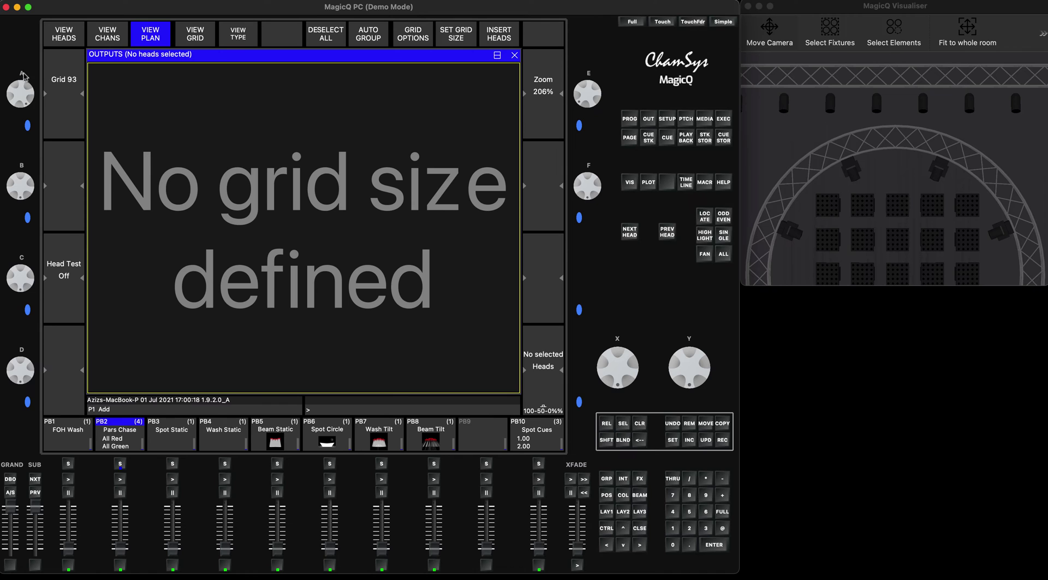
scroll(27, 96, "up", 3)
scroll(63, 123, "up", 1)
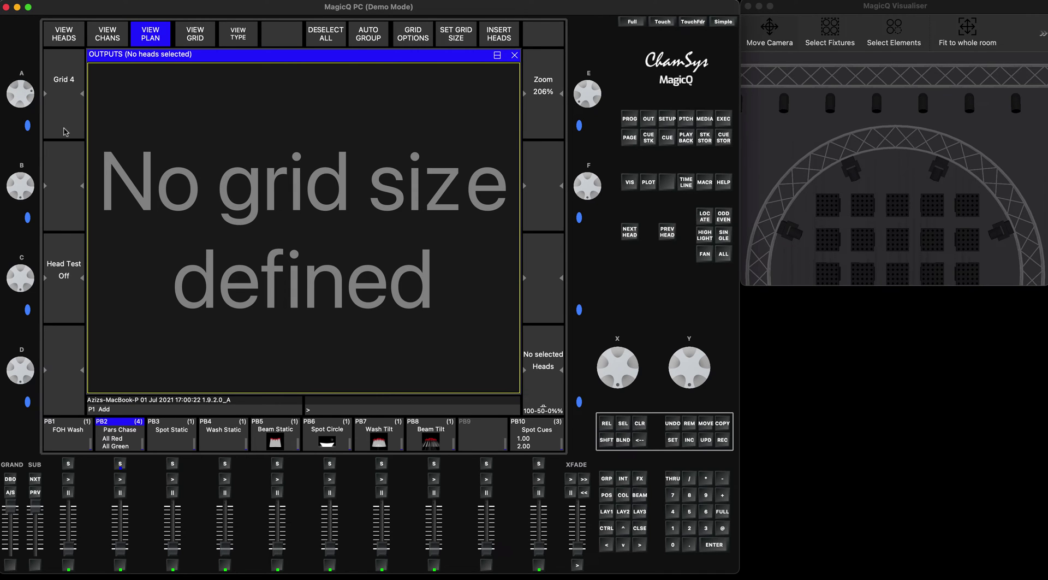
scroll(66, 92, "down", 1)
Set the size of Grid 4 to 40/20 and decline making it a multi element grid.
left_click(461, 35)
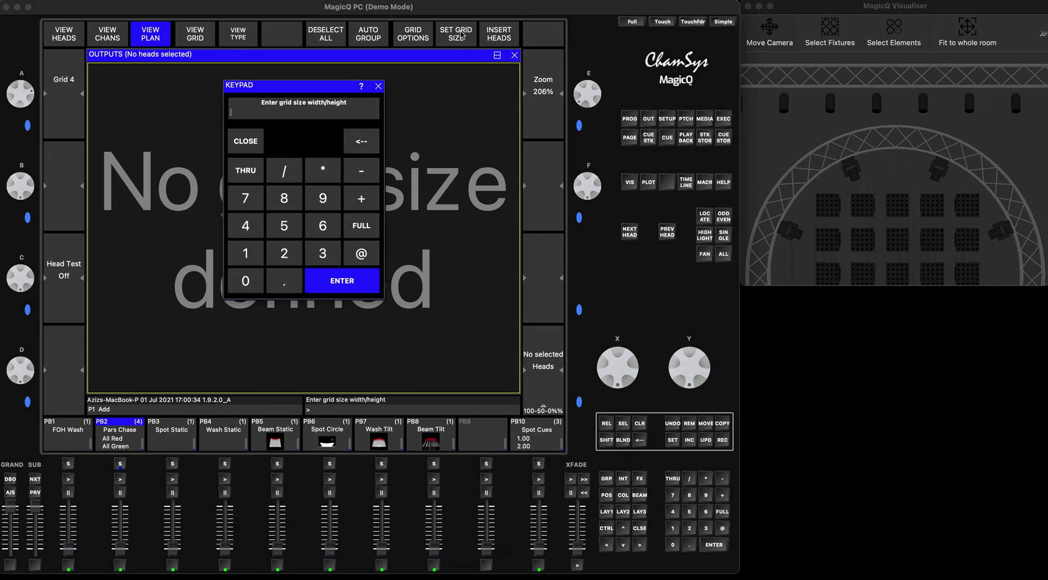
type("40/20")
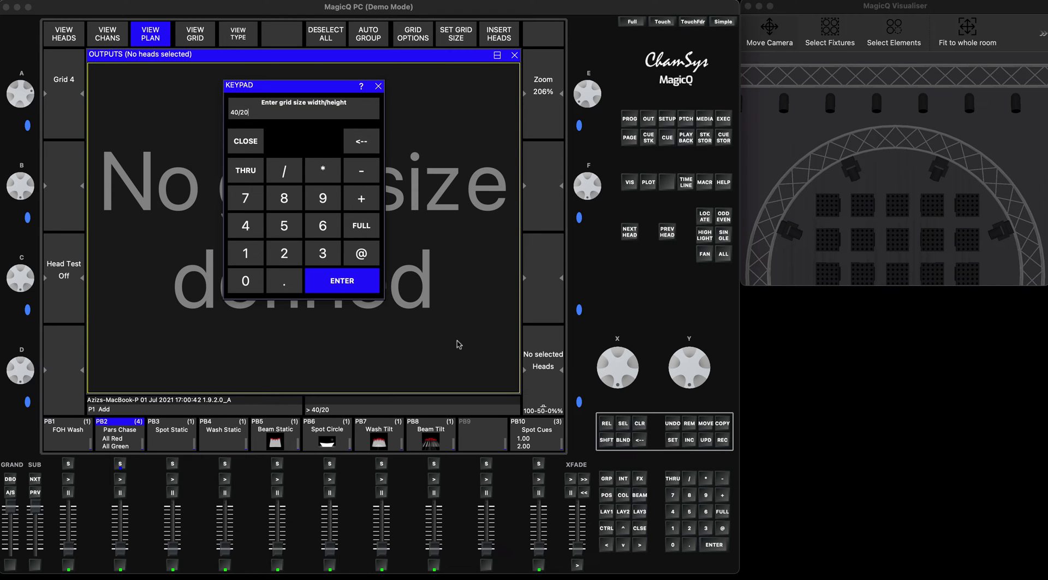
left_click(343, 280)
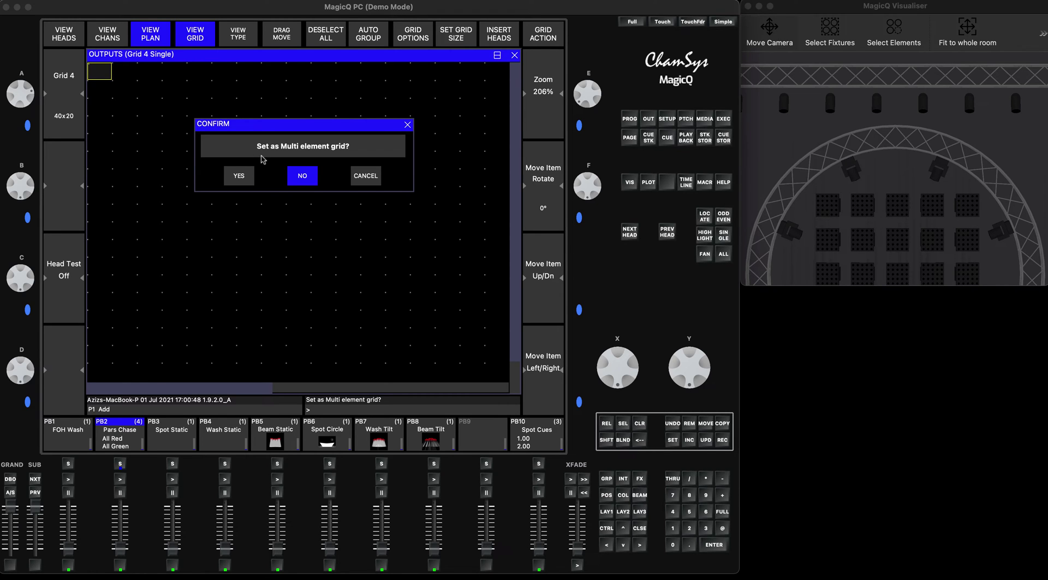
left_click(300, 179)
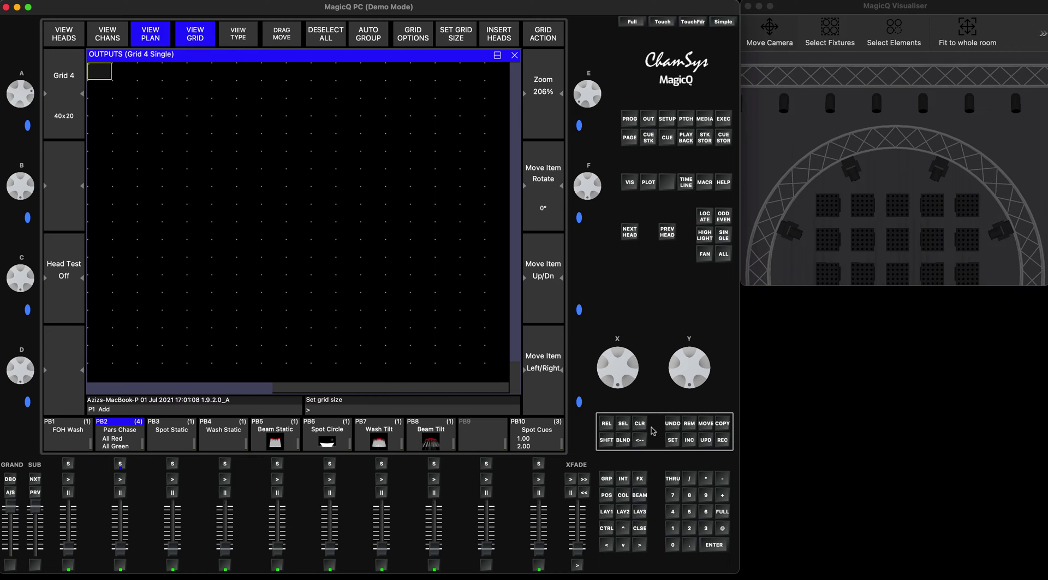
Look at the individual heads in the Group window and close it.
left_click(607, 478)
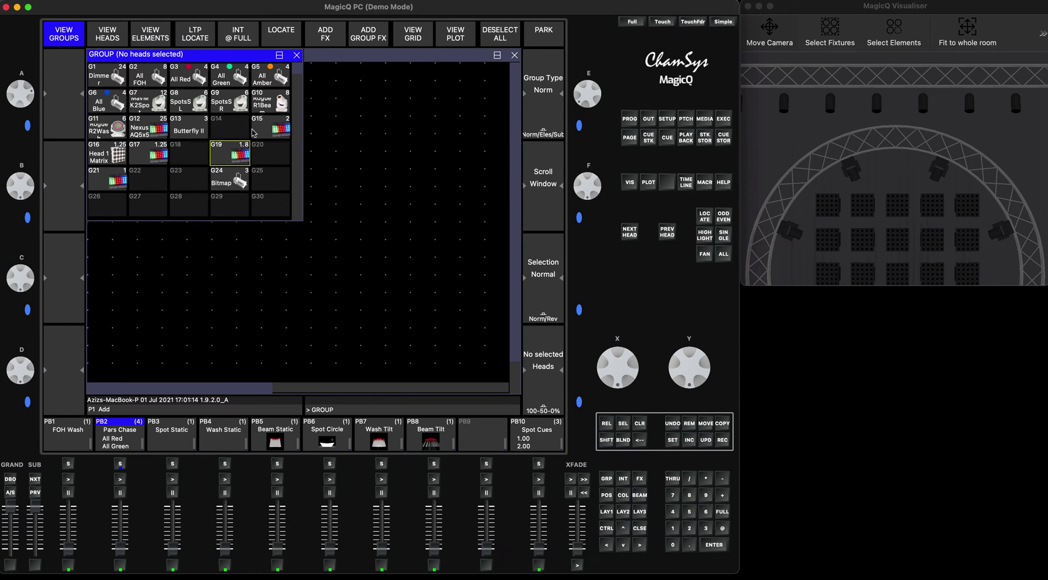
left_click(106, 36)
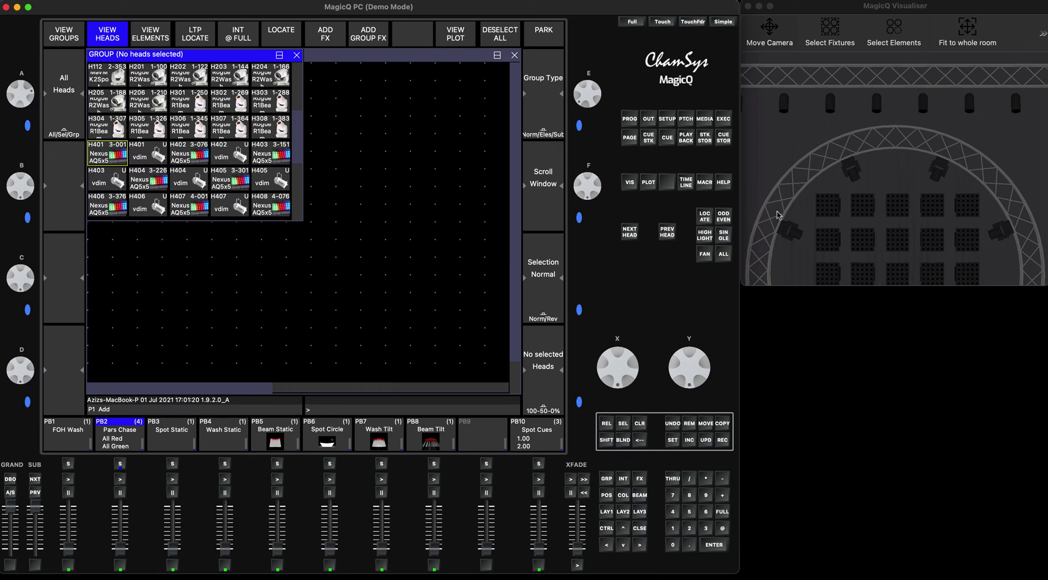
left_click(639, 527)
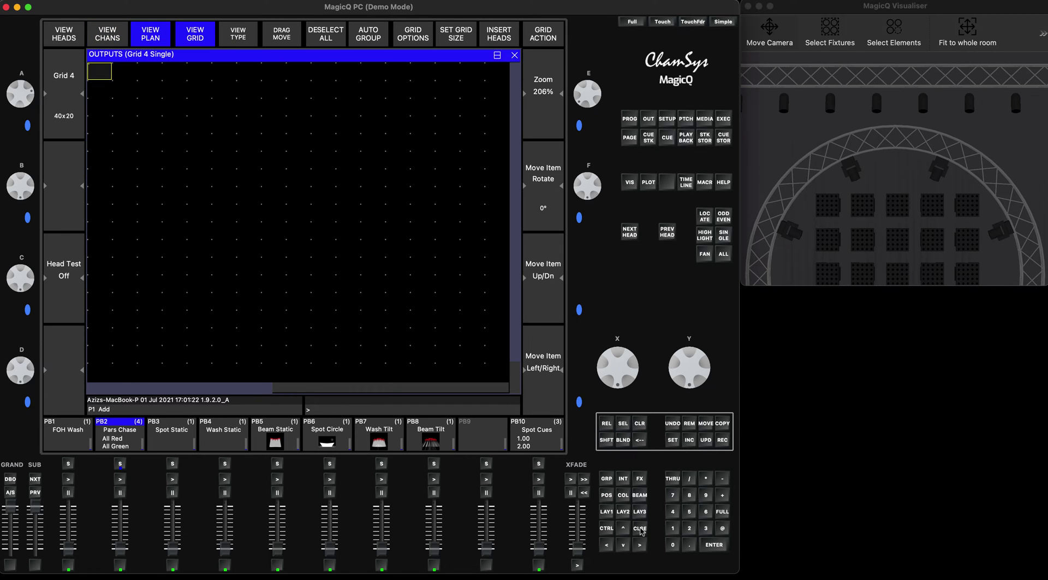
Assign element 401.1 to an empty cell in Grid 4 and test it with Locate, clearing the programmer.
left_click(202, 192)
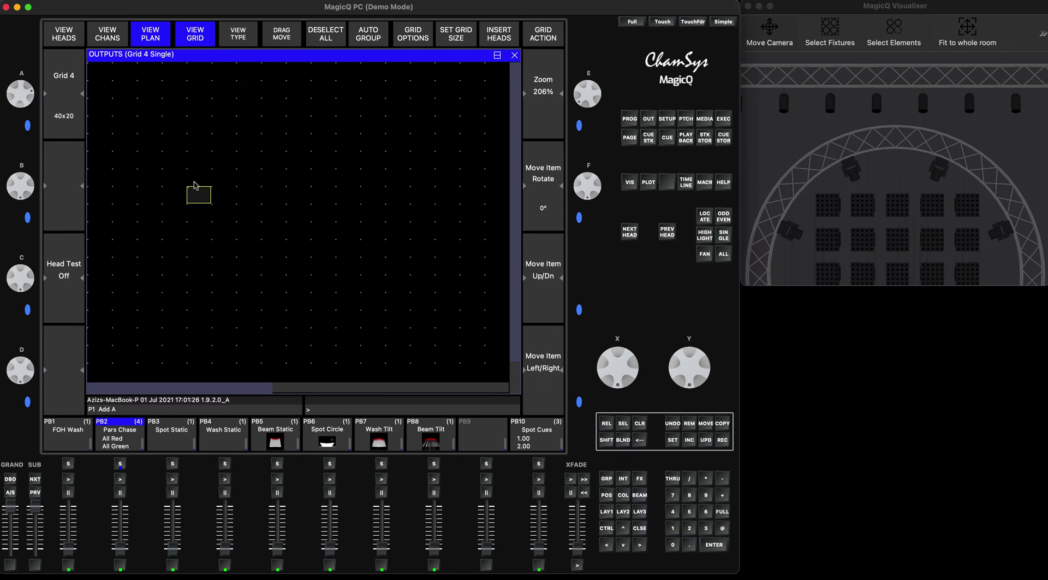
left_click(196, 181)
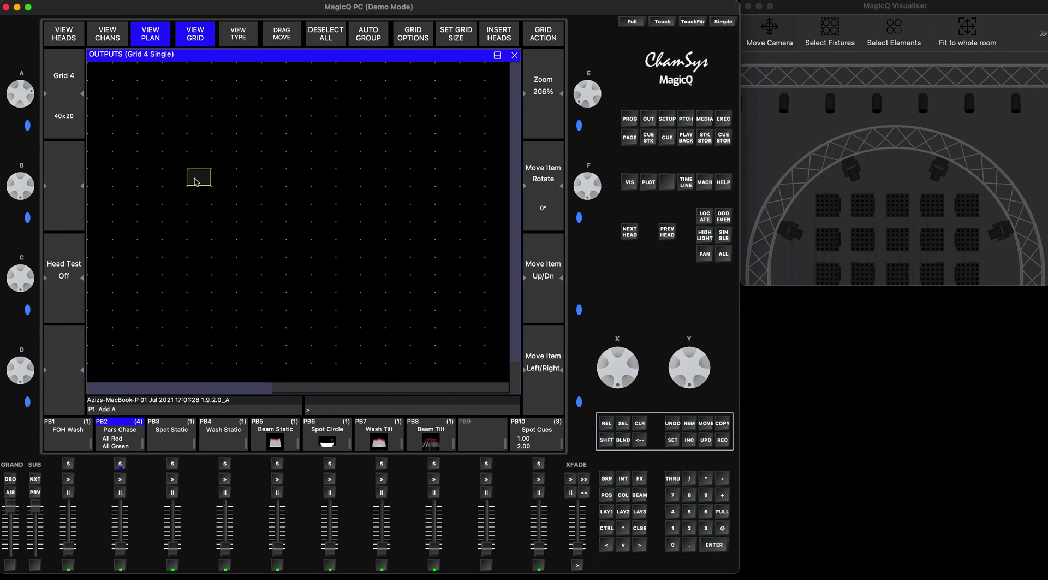
left_click(674, 514)
left_click(673, 528)
left_click(715, 544)
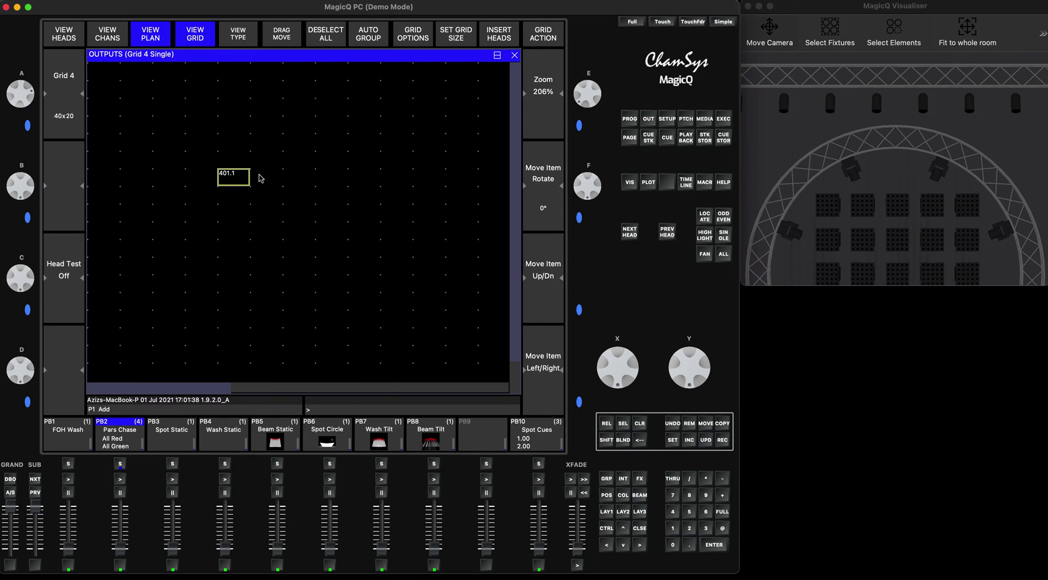
left_click(705, 216)
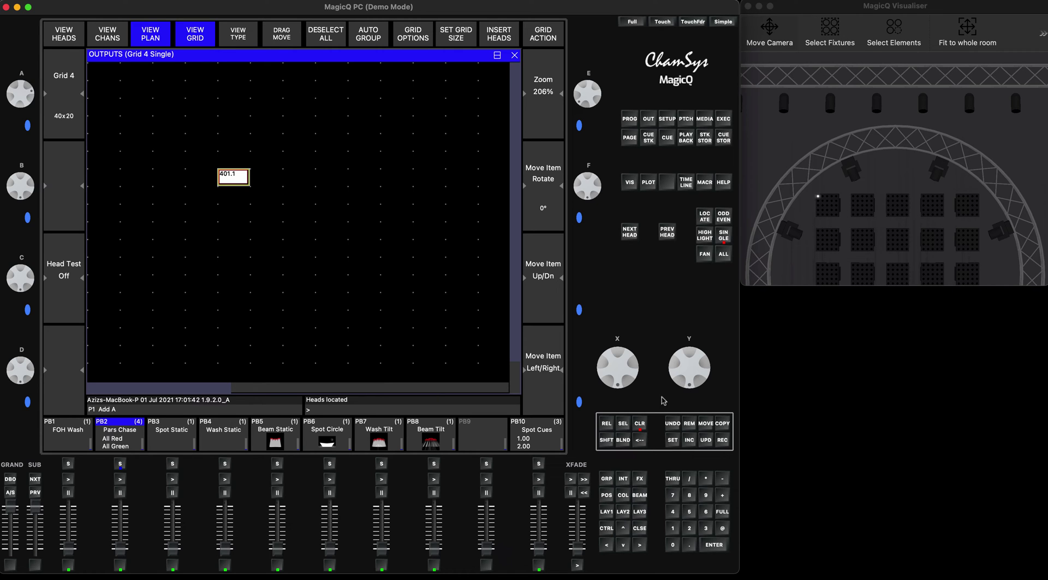
left_click(640, 426)
Assign element 401.2 to the cell immediately right of 401.1 in Grid 4.
left_click(270, 182)
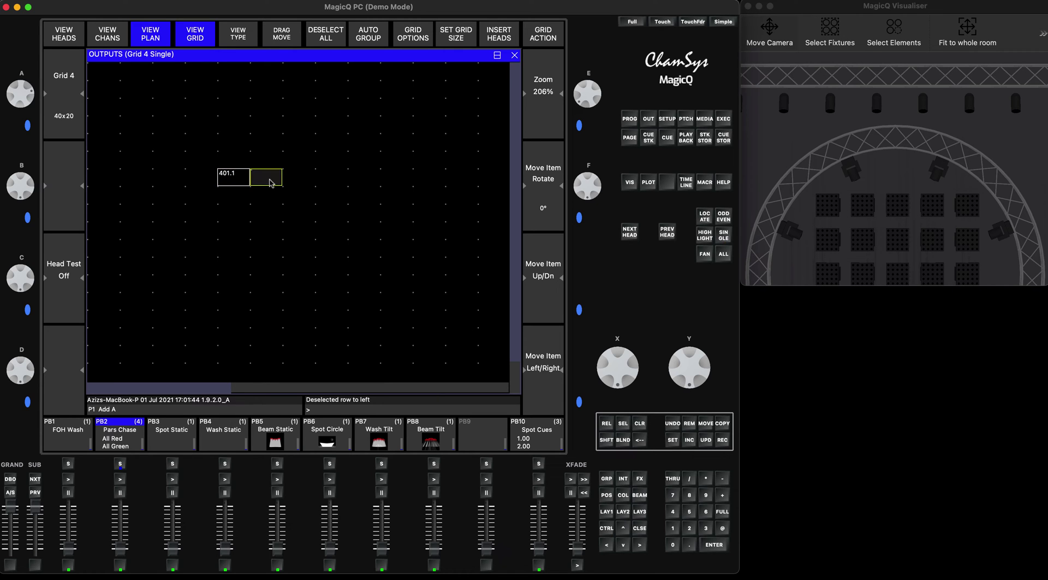
left_click(673, 511)
left_click(673, 545)
left_click(690, 528)
left_click(640, 439)
left_click(673, 528)
left_click(690, 545)
left_click(689, 528)
left_click(714, 544)
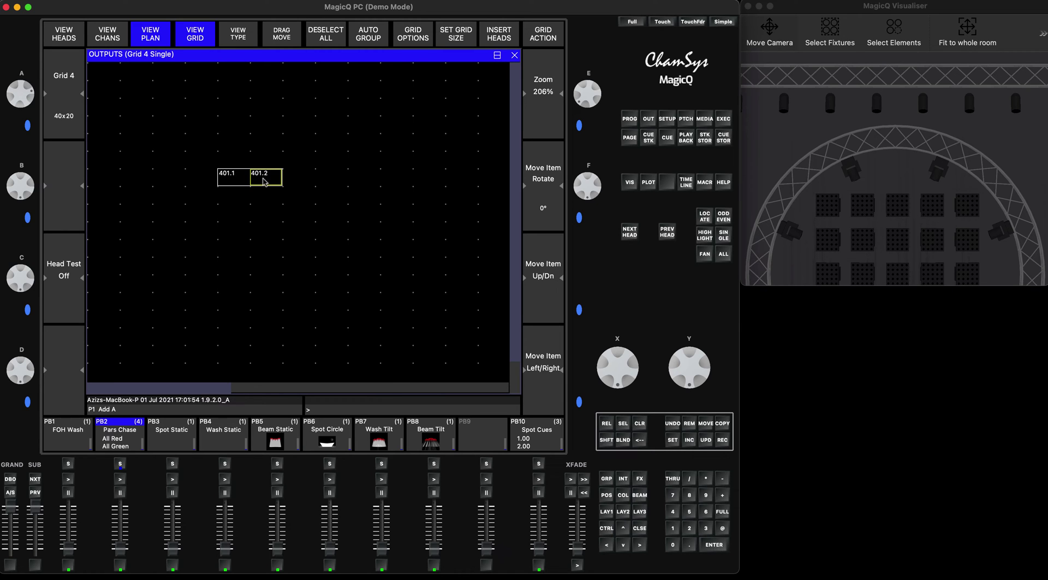
Assign element 401.3 to the cell immediately right of 401.2 in Grid 4.
left_click(299, 177)
left_click(674, 512)
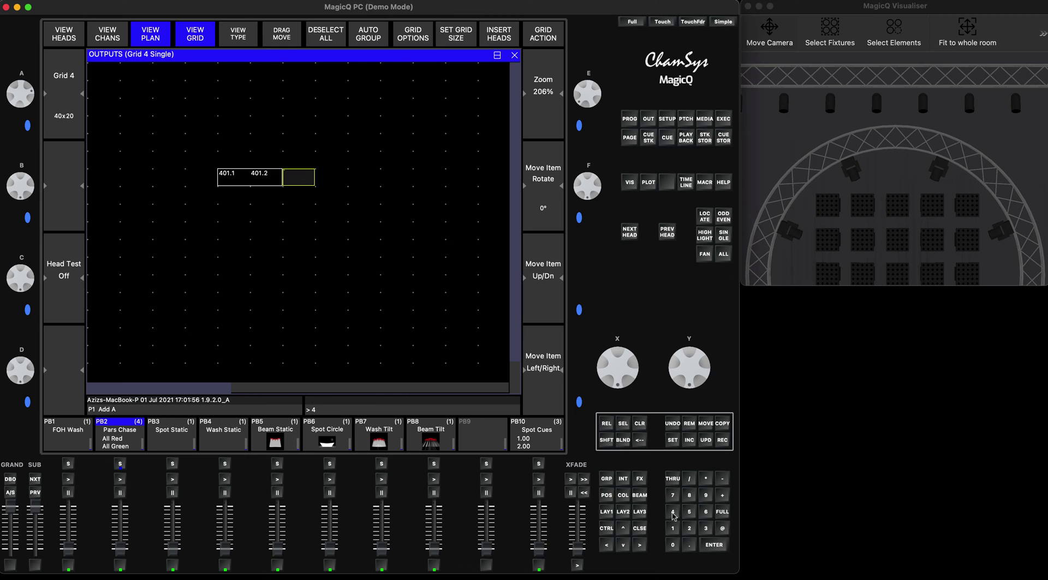
left_click(673, 528)
left_click(689, 544)
left_click(712, 543)
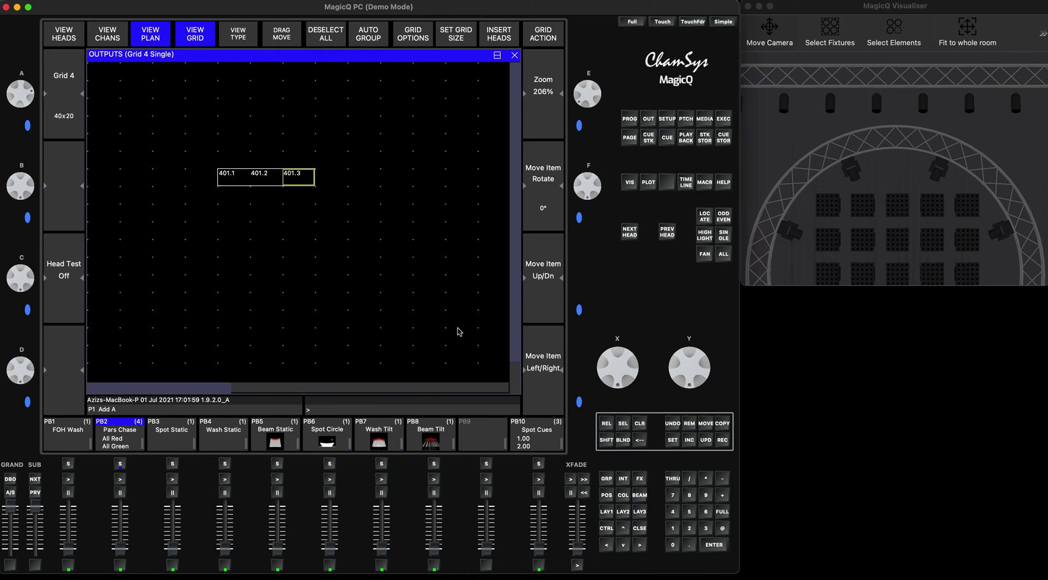
Select elements 401.1 and 401.3 together in Grid 4, test them with Locate, and clear the programmer.
left_click(350, 194)
left_click(243, 179)
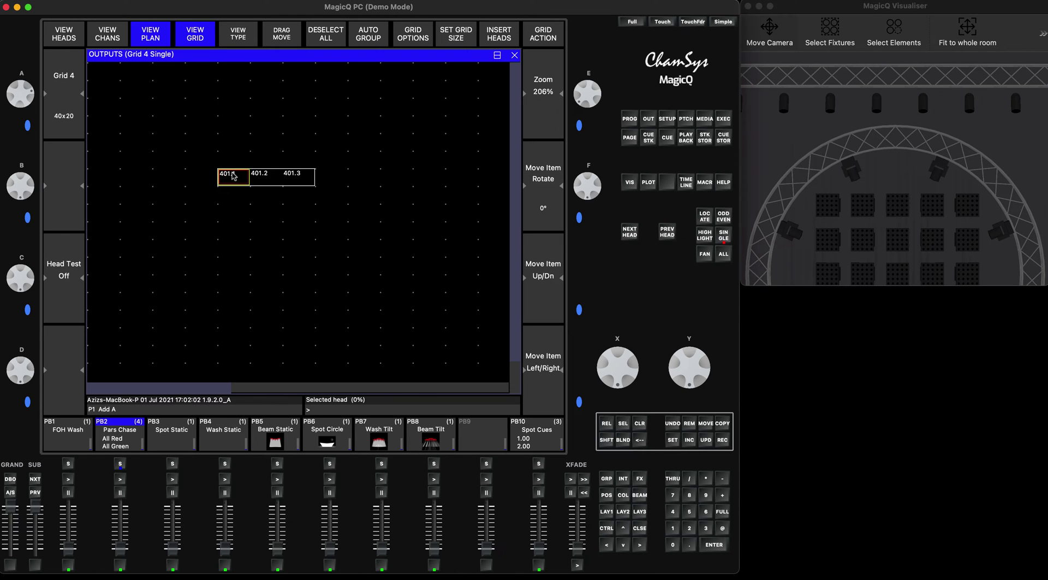
left_click(297, 178, "shift")
left_click(705, 216)
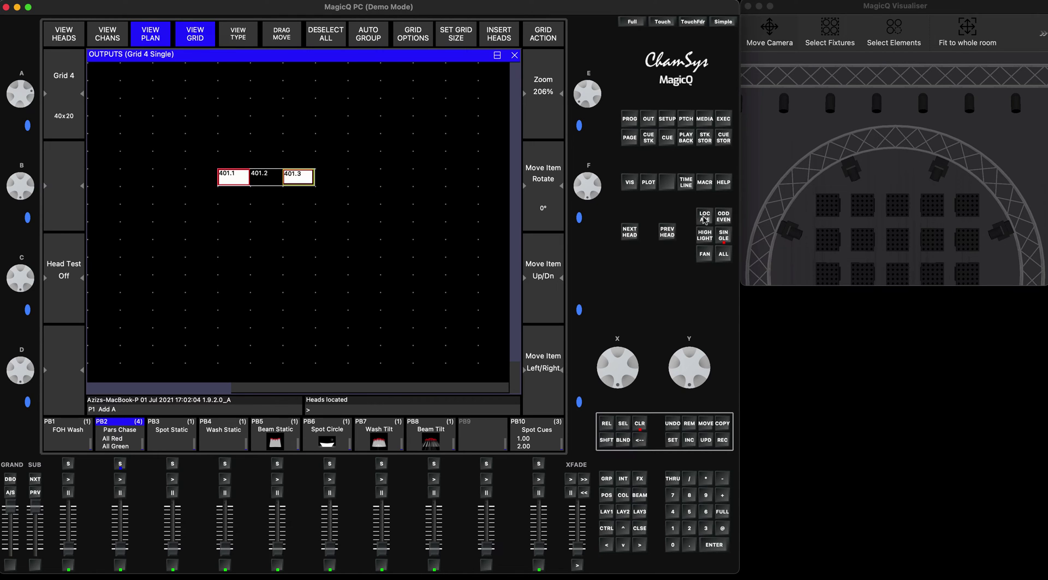
left_click(641, 423)
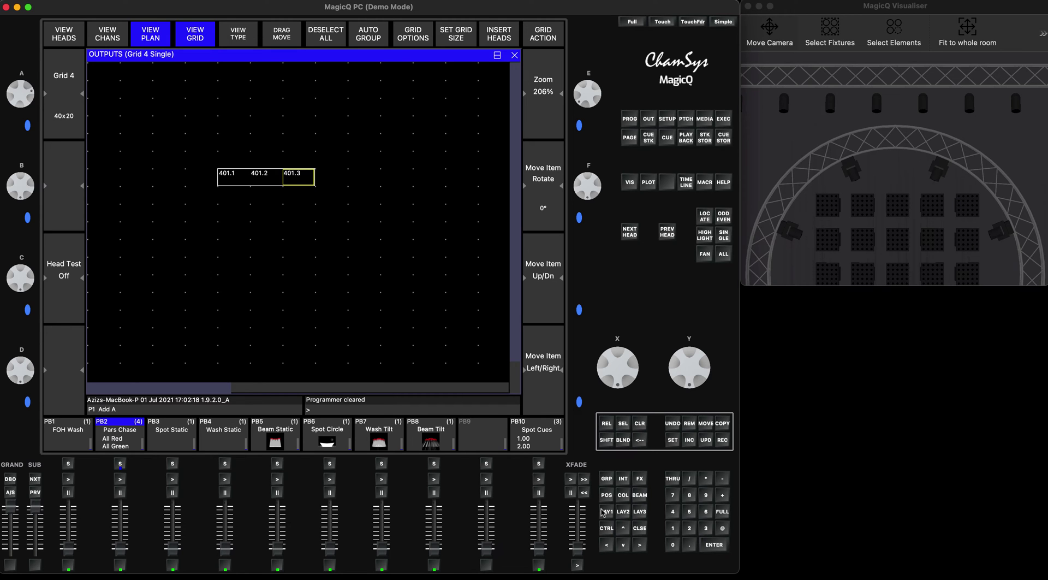
Show the groups in the Group window and select elements 401.1 through 401.25 by head number.
left_click(606, 478)
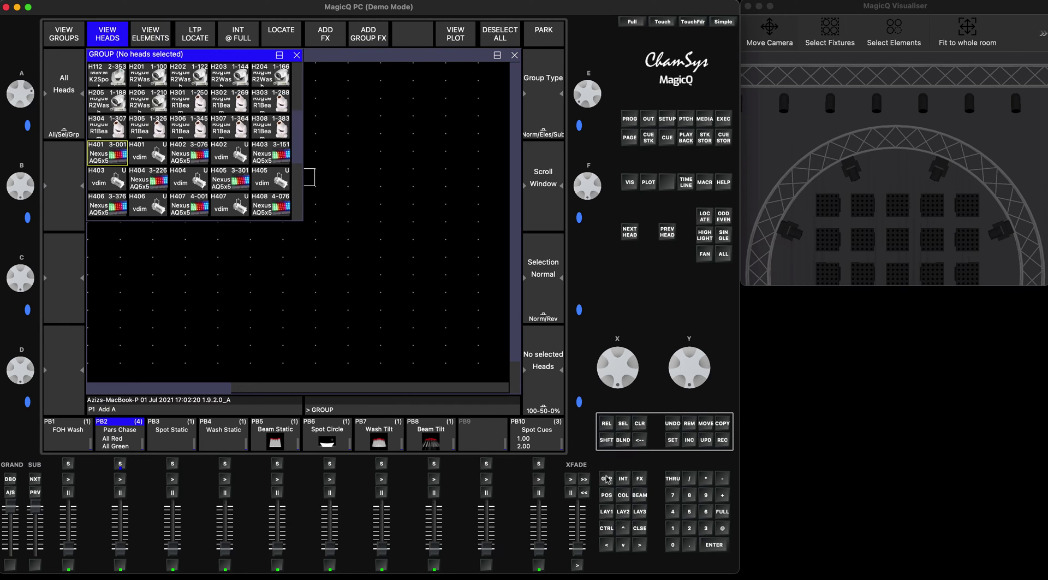
left_click(70, 34)
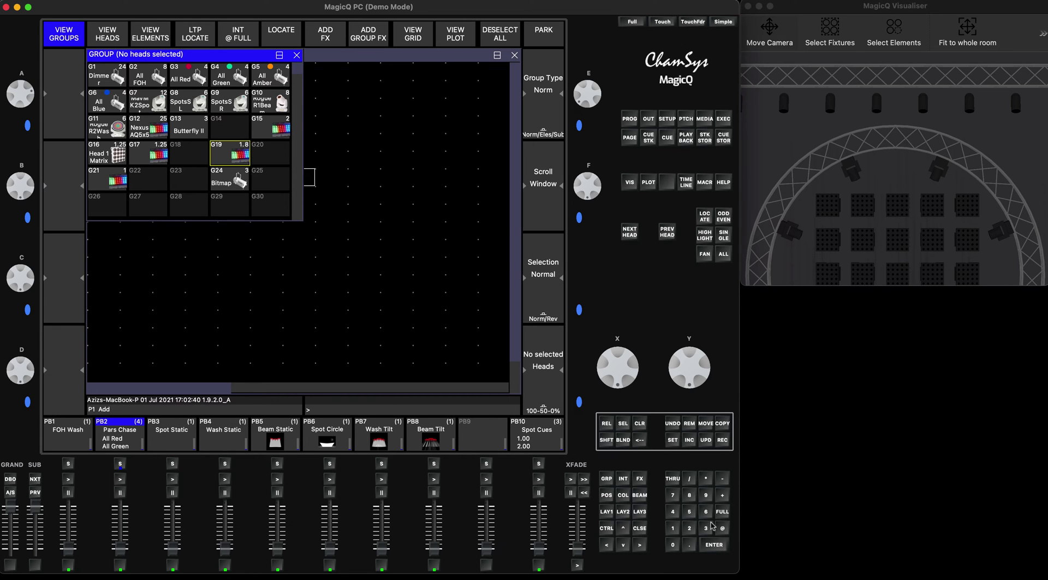
left_click(672, 544)
left_click(672, 528)
left_click(689, 543)
left_click(674, 528)
left_click(674, 479)
left_click(689, 528)
left_click(689, 511)
left_click(722, 527)
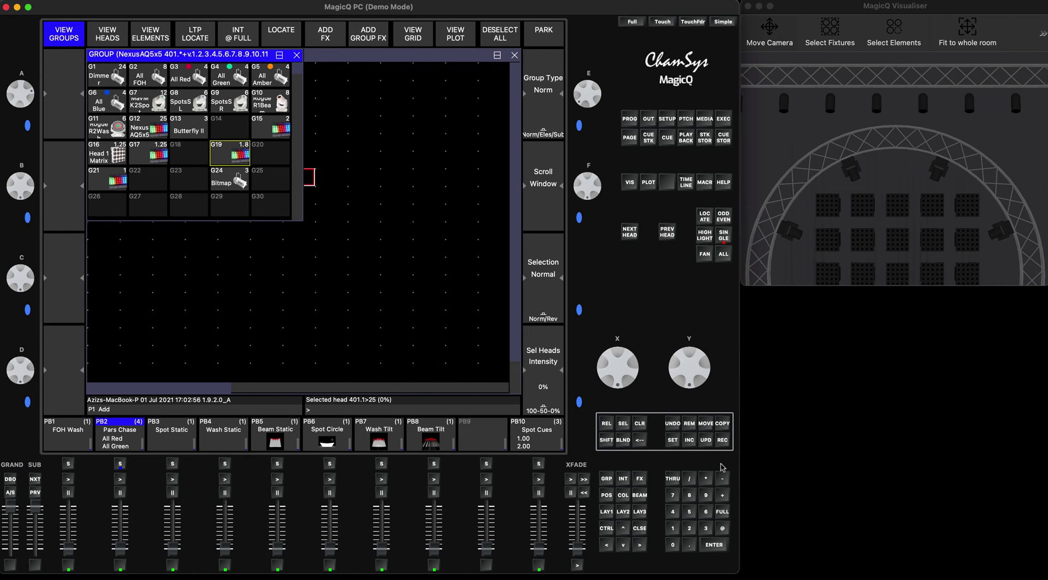
Record the selected elements as group G23 and clear the programmer.
left_click(723, 441)
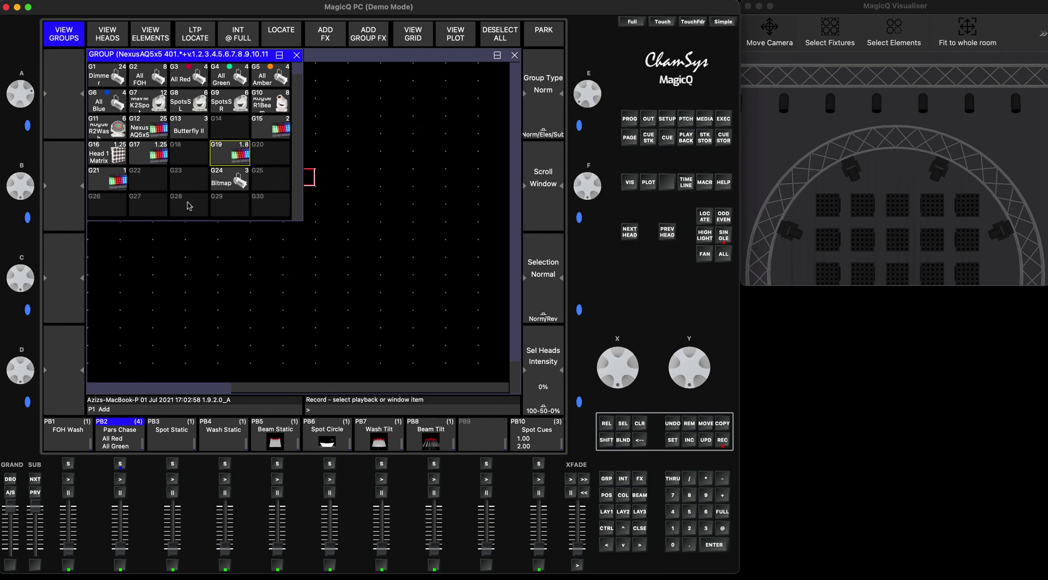
left_click(177, 179)
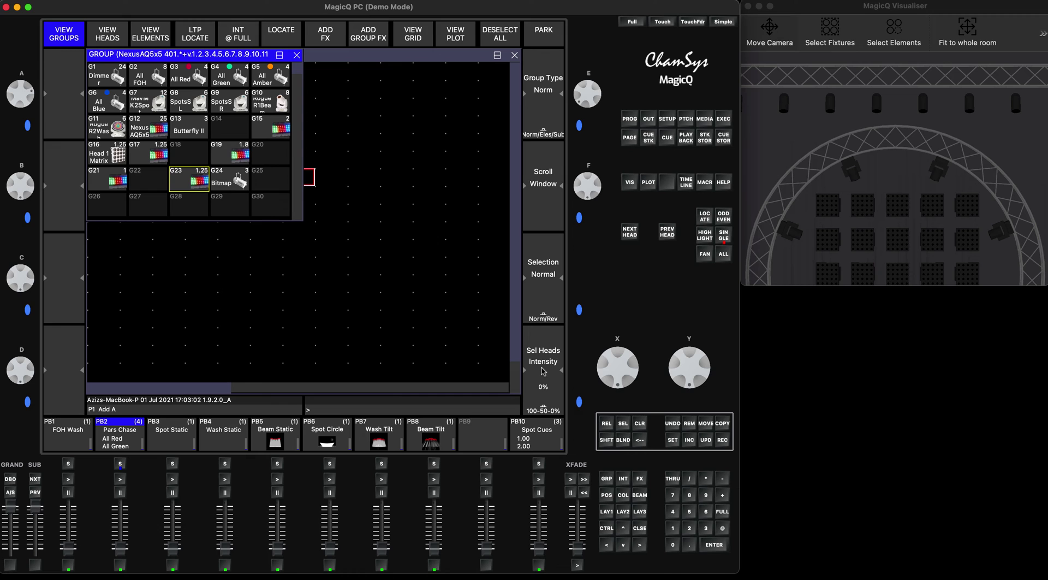
left_click(640, 424)
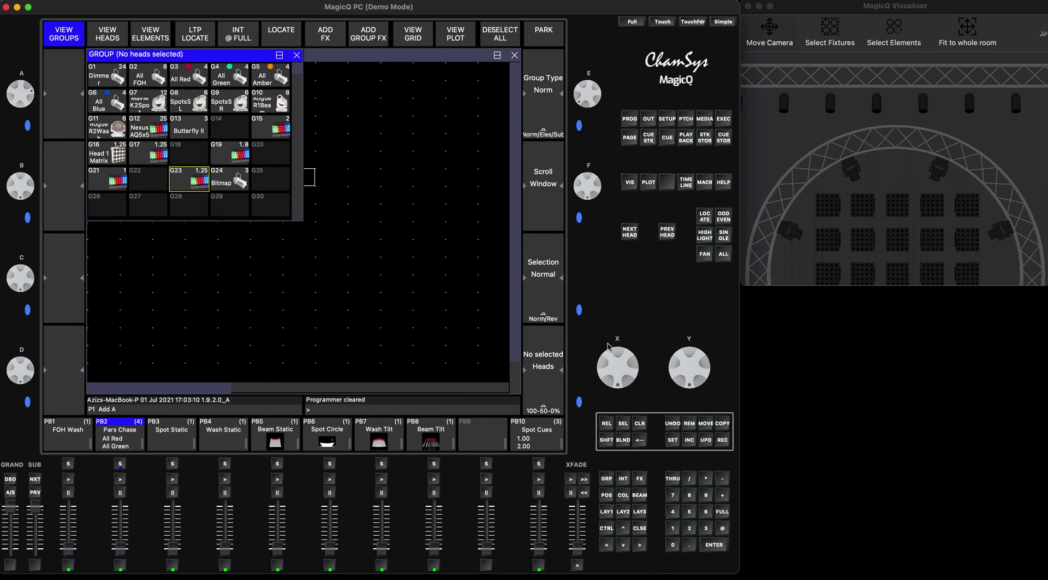
Copy group G23 into the Grid 4 cell three rows above 401.1 and clear the programmer.
left_click(723, 424)
left_click(649, 119)
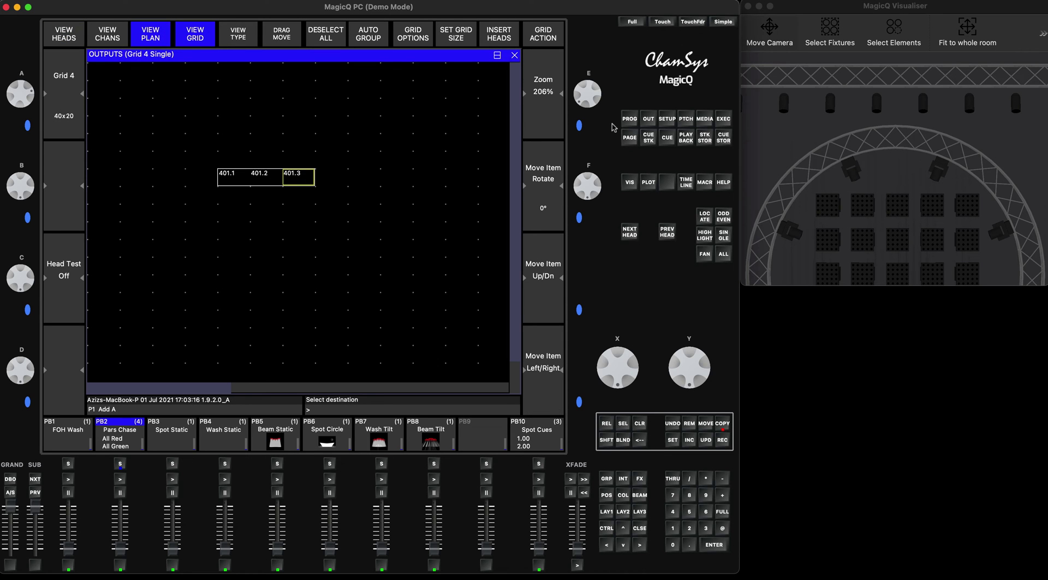
left_click(229, 124)
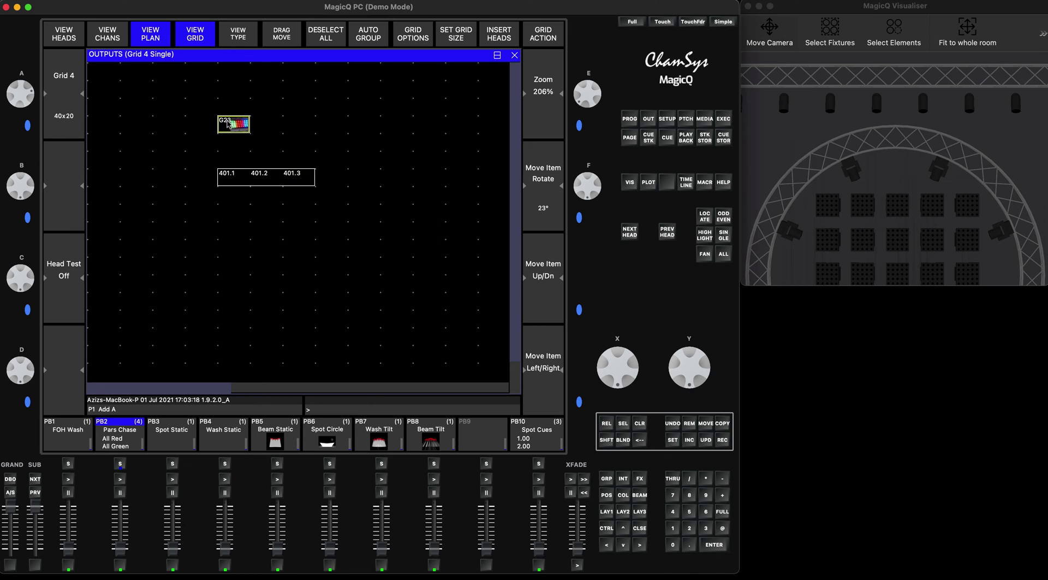
left_click(640, 424)
Select the G23 item in Grid 4, test it with Locate, and clear the programmer.
left_click(234, 125)
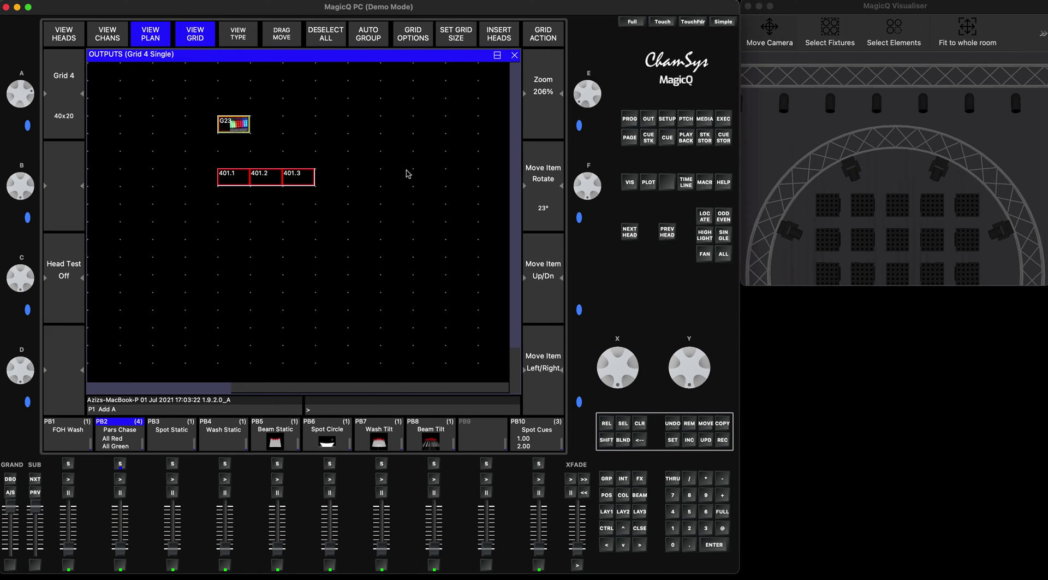
left_click(707, 214)
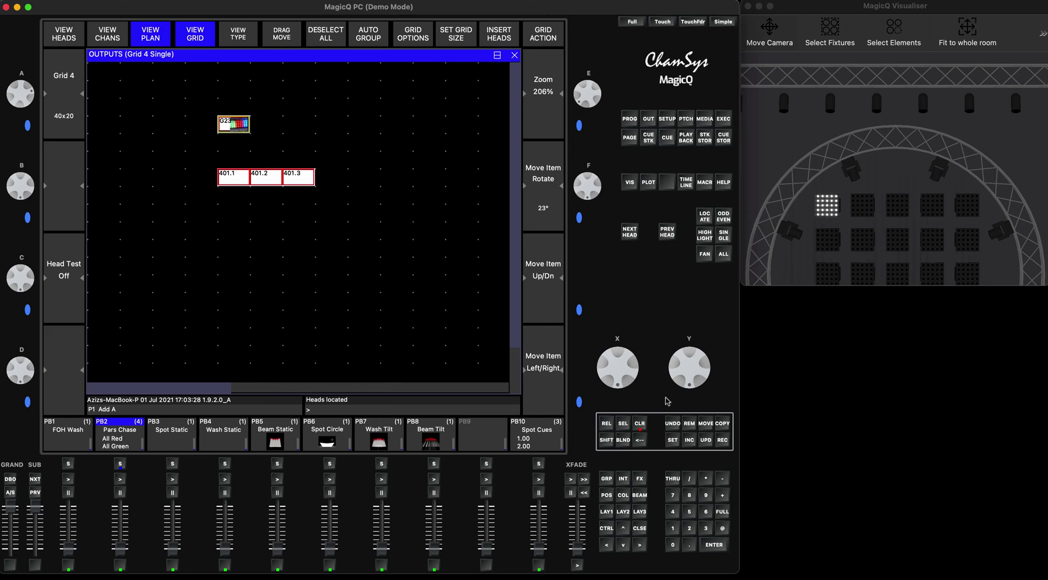
left_click(641, 423)
Locate only elements 401.1 and 401.3 from the grid to compare with the group item, clearing the programmer.
left_click(235, 177)
key("shift")
left_click(292, 181, "shift")
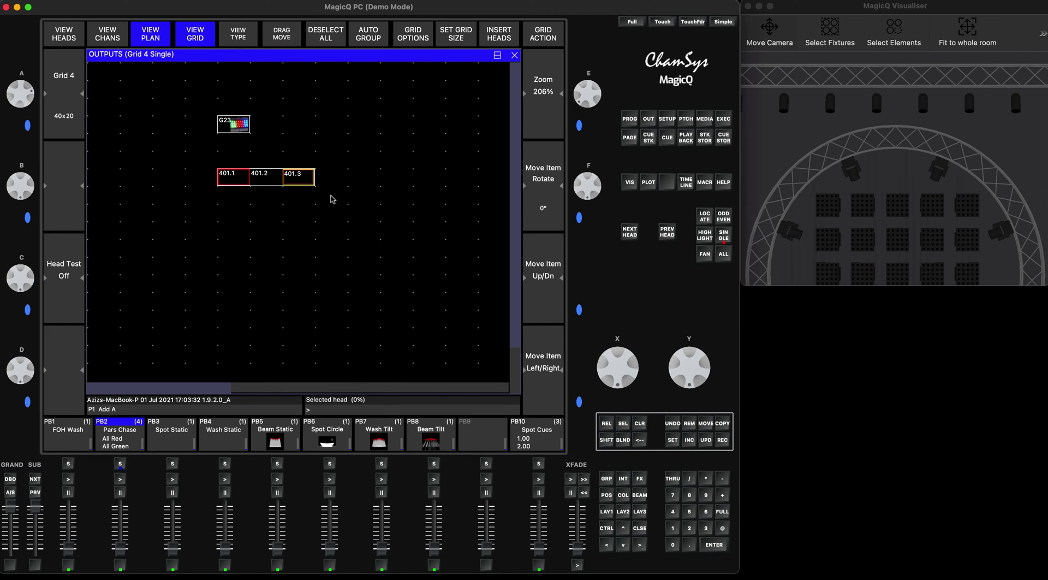
left_click(704, 216)
left_click(639, 426)
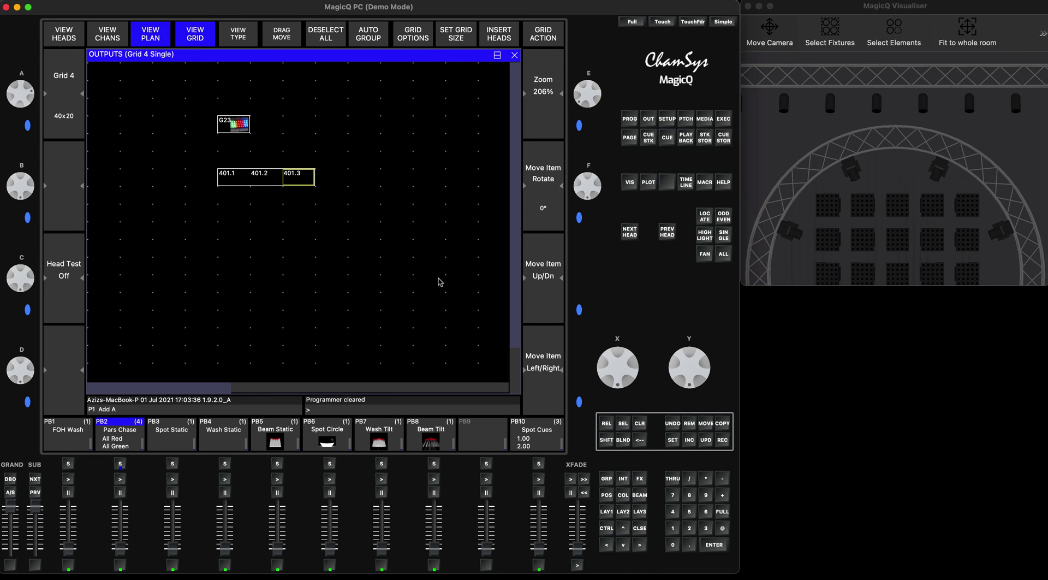
key("Up")
key("Up")
key("Up")
key("Up")
key("Up")
key("Up")
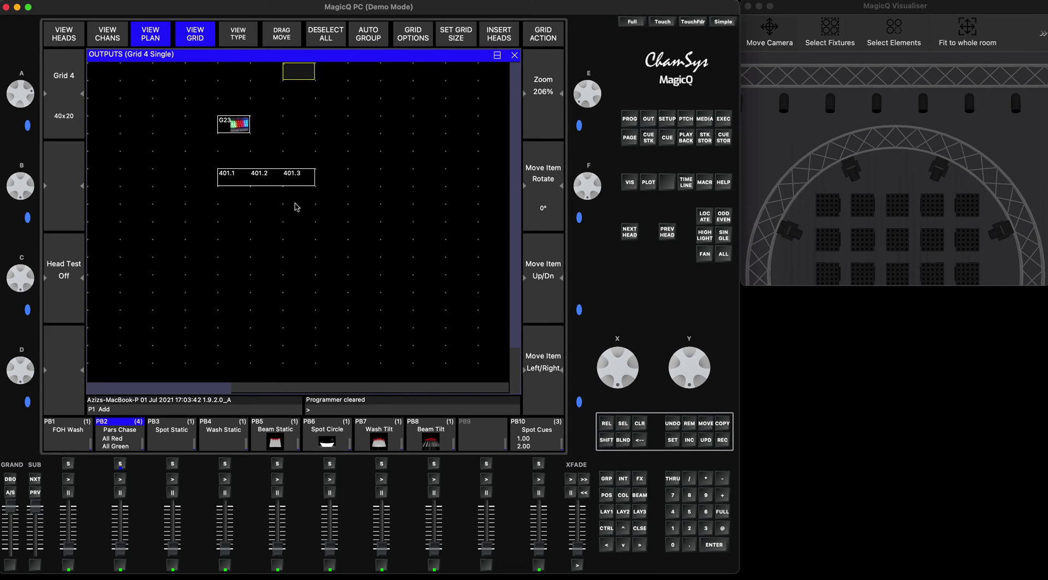
left_click(75, 34)
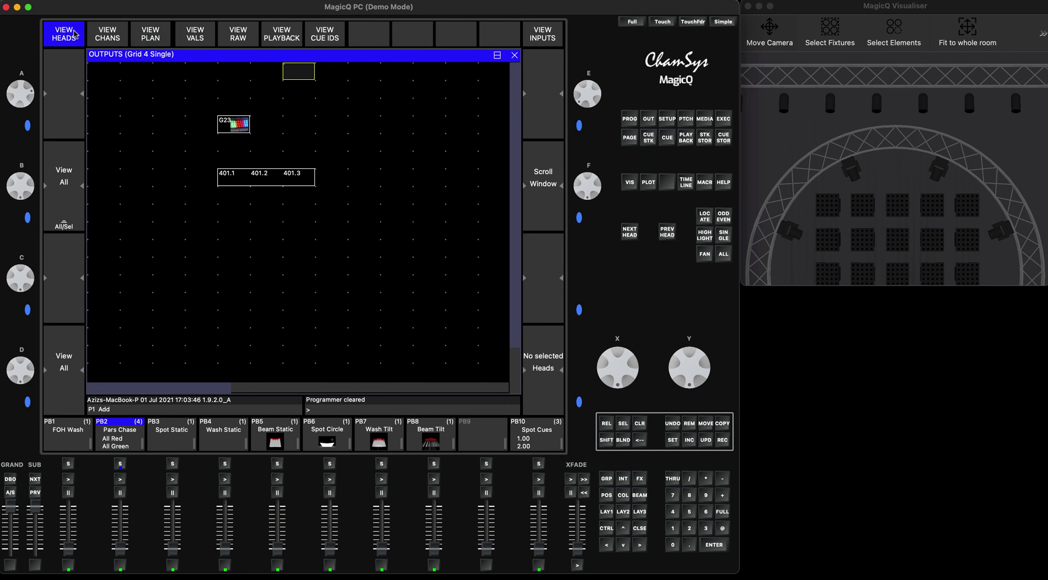
left_click(160, 36)
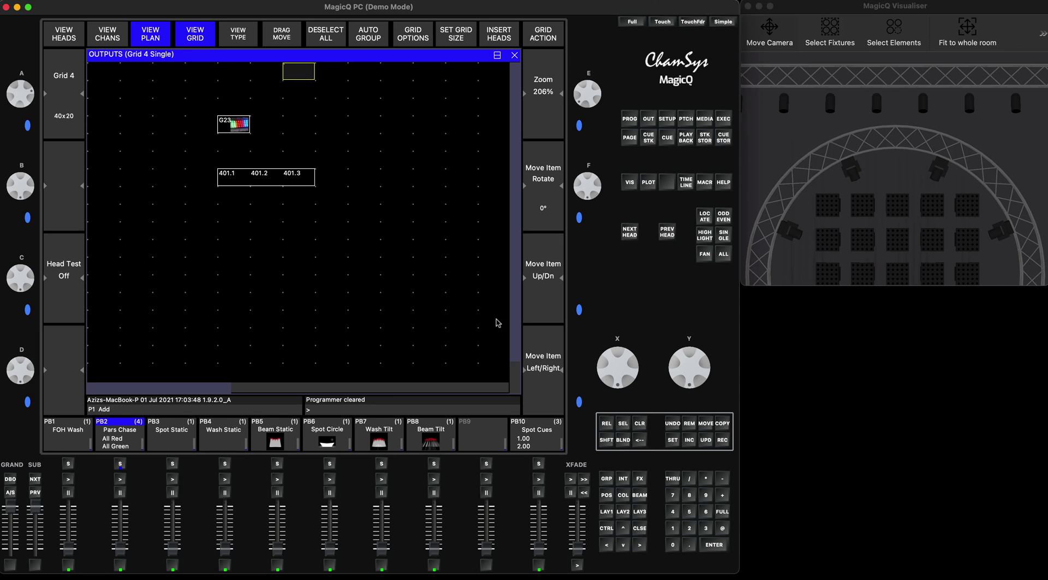
Close the Outputs window, select NexusAQ5x5 head 401 in the Group window, and show its individual elements.
left_click(646, 529)
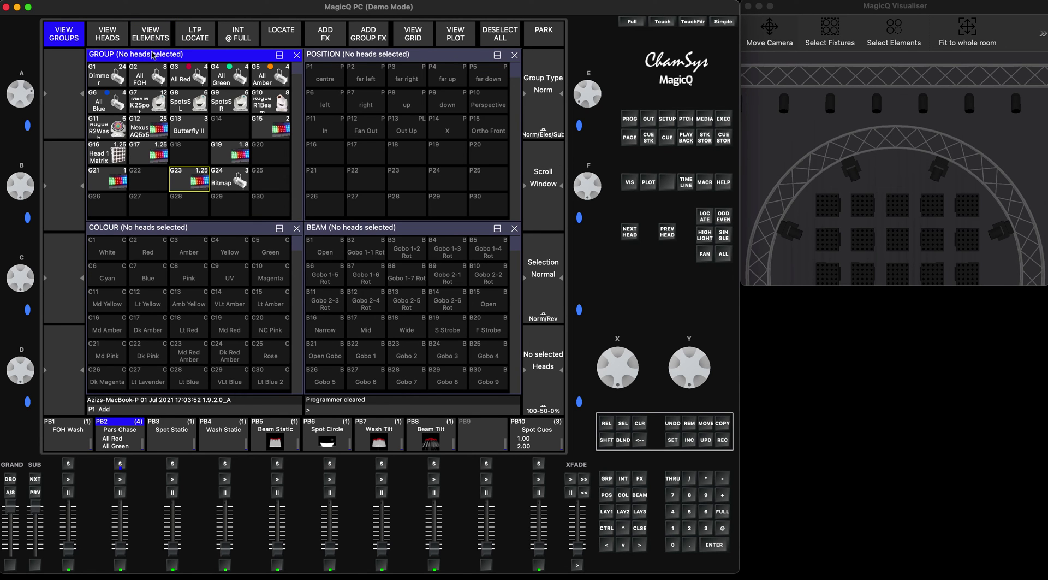
left_click(109, 35)
left_click(109, 161)
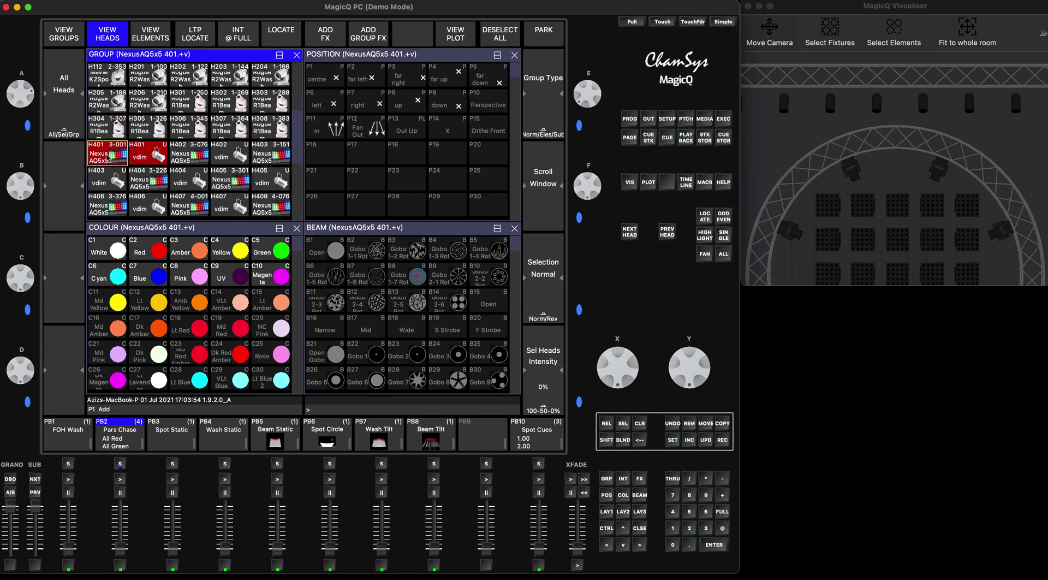
left_click(150, 30)
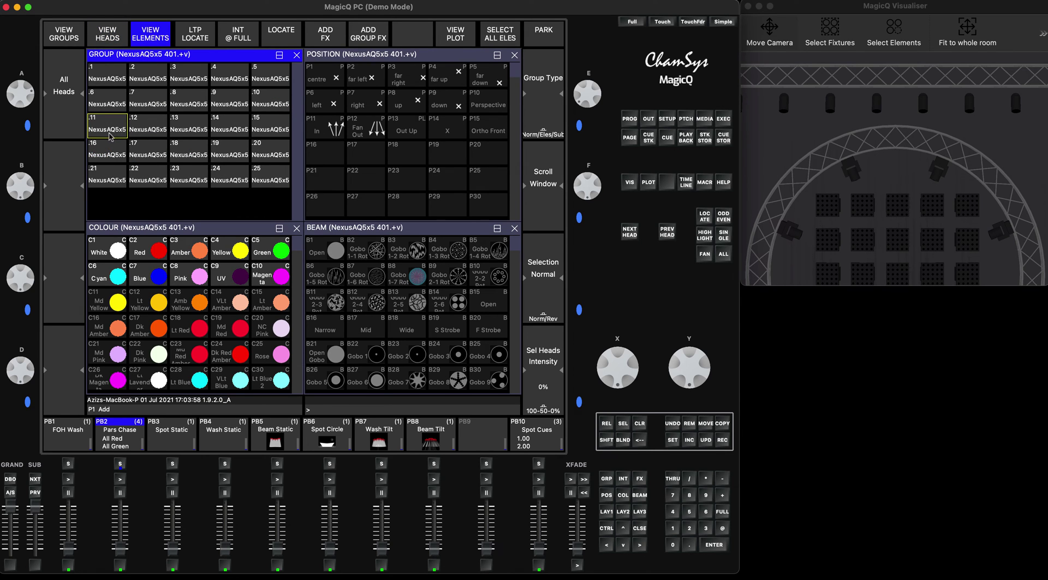
Select elements 3, 15, 23 and 11 of head 401 in that order.
left_click(188, 77)
key("shift")
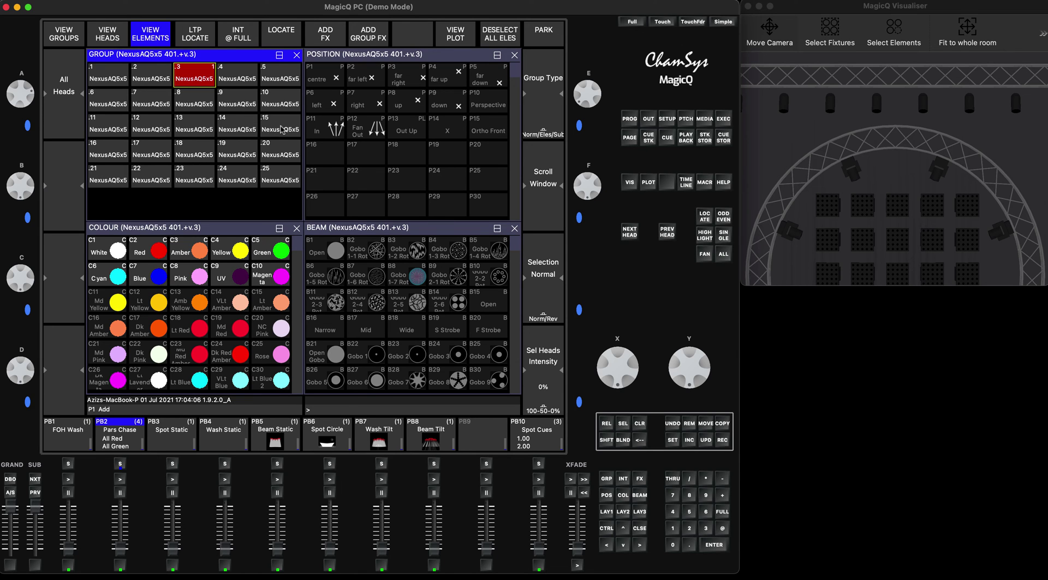
left_click(281, 129)
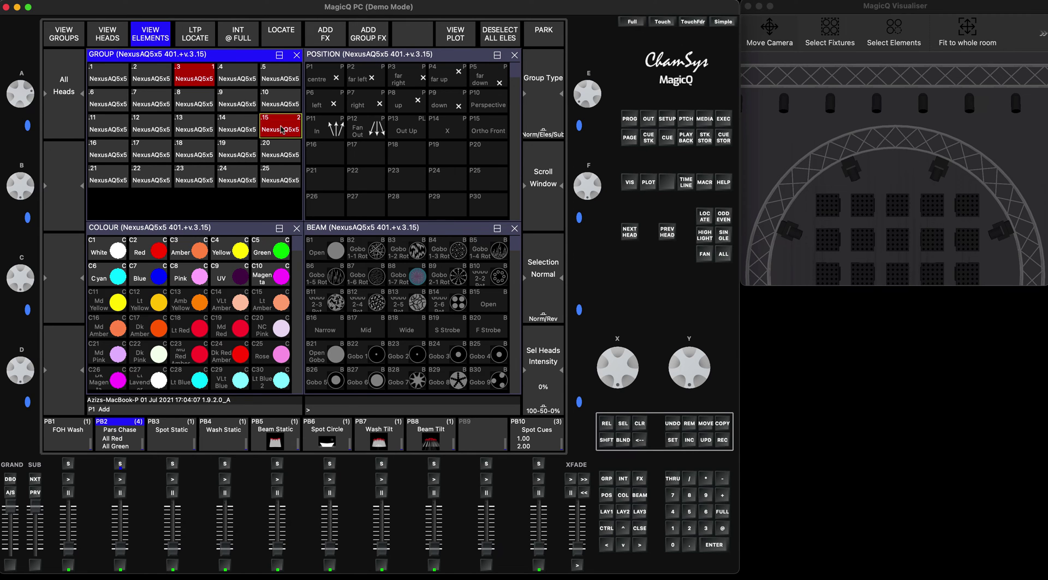
left_click(184, 184)
left_click(106, 122)
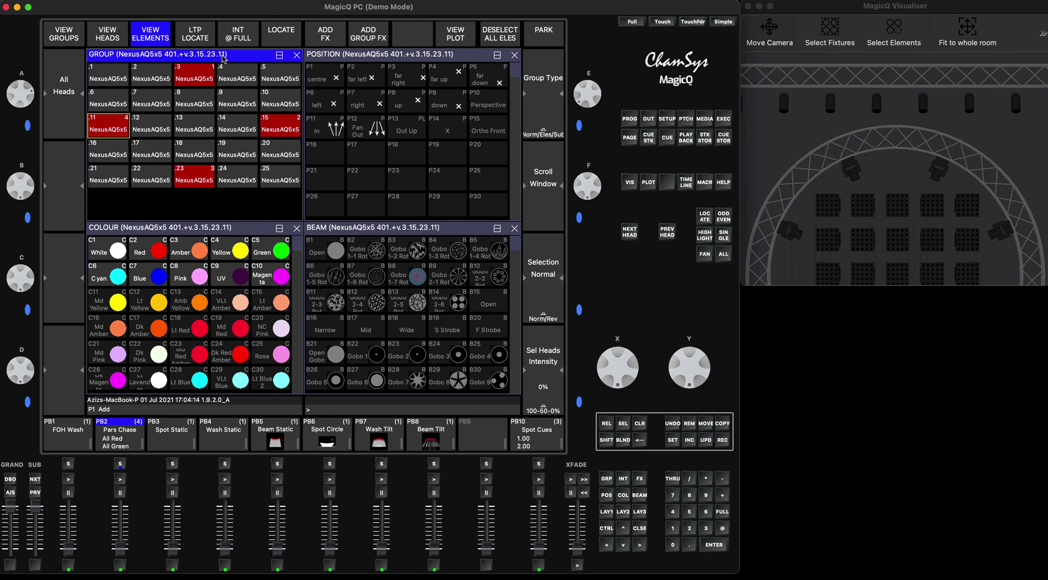
Record the four selected elements as group G25 and clear the programmer.
left_click(71, 36)
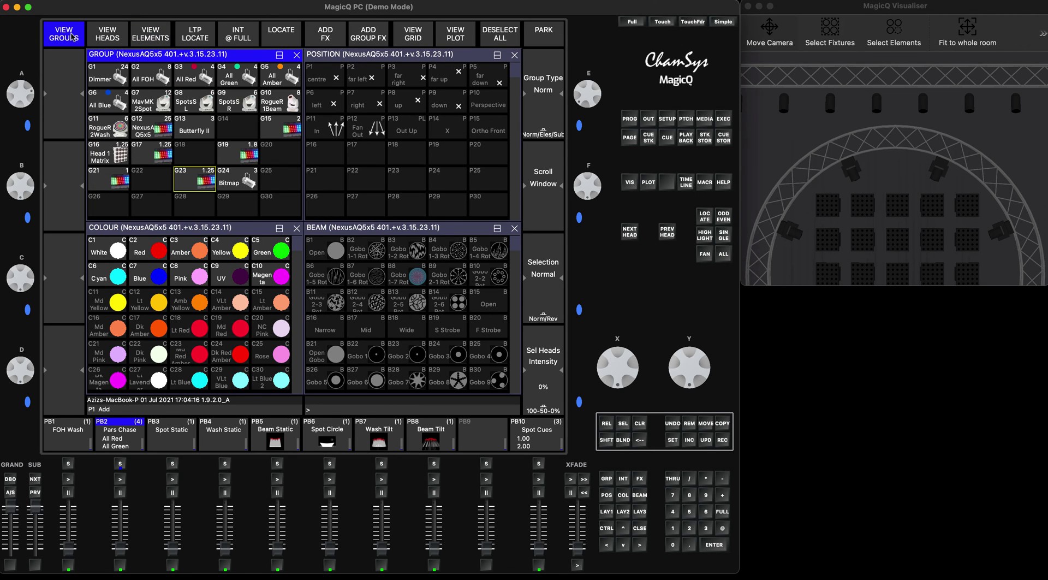
left_click(722, 440)
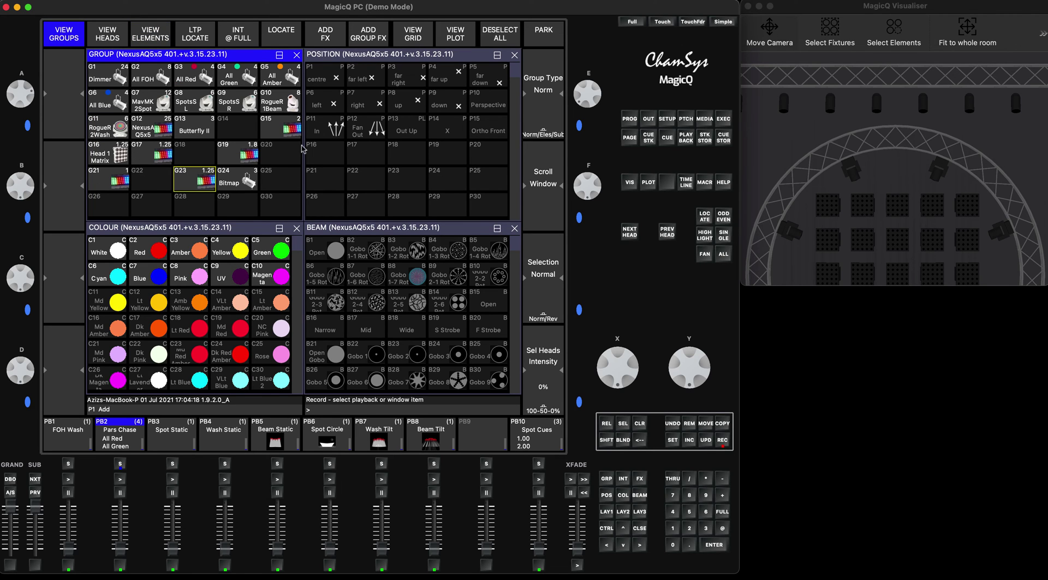
left_click(279, 176)
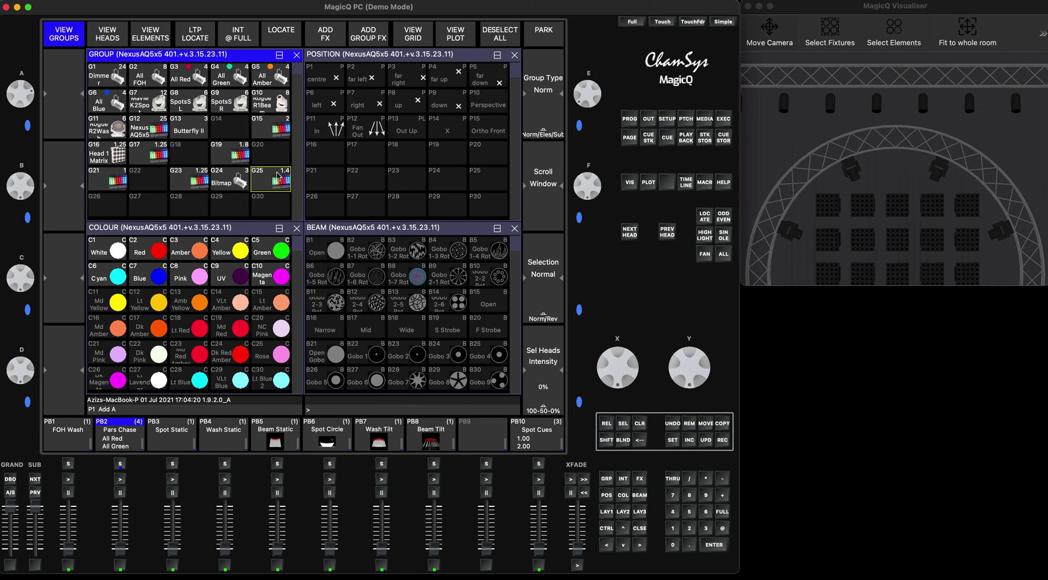
key("Escape")
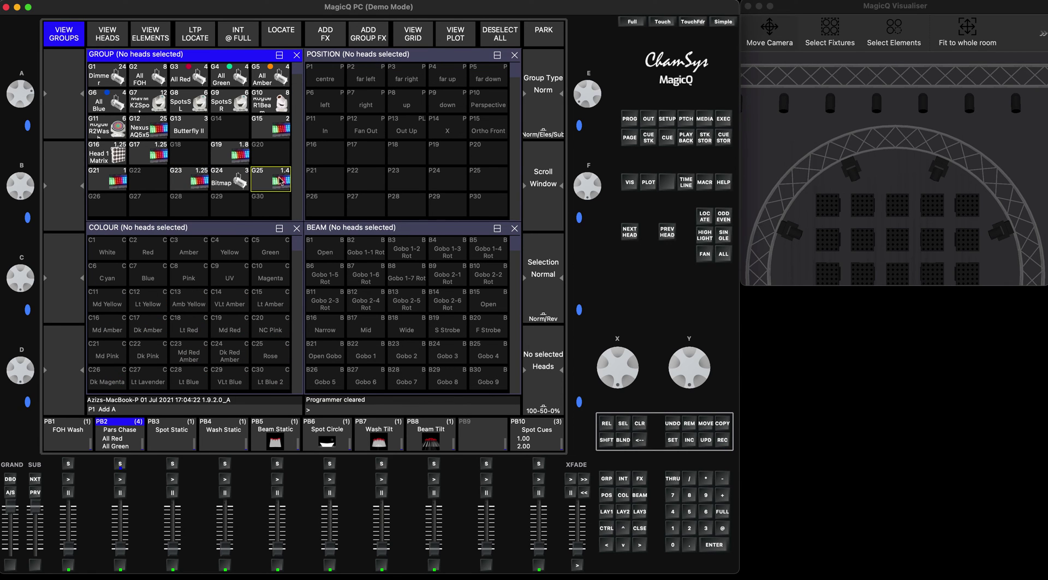
Copy group G25 into the Grid 4 cell two columns right of G23.
left_click(725, 423)
left_click(278, 181)
left_click(649, 123)
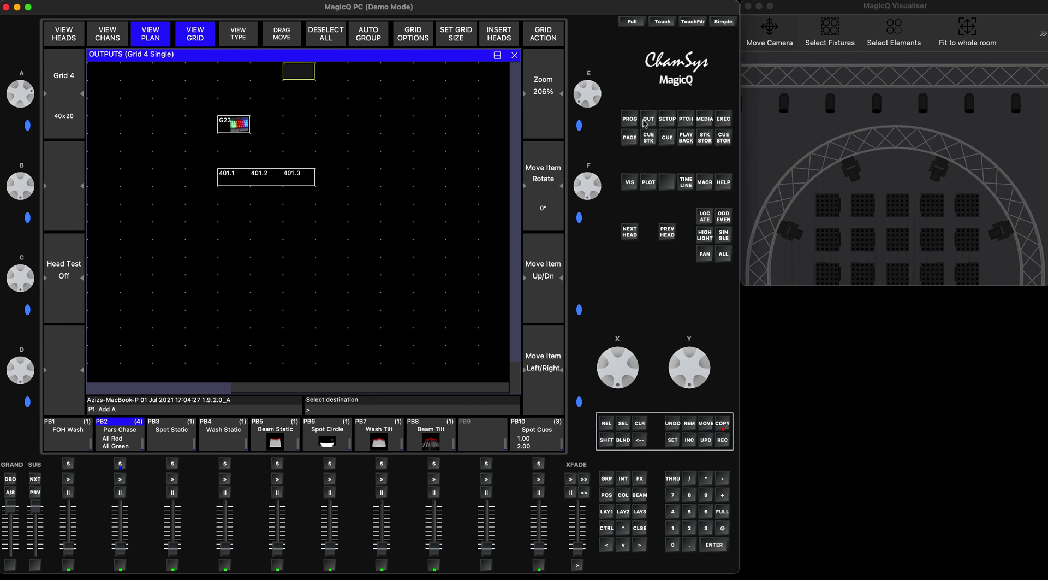
left_click(303, 128)
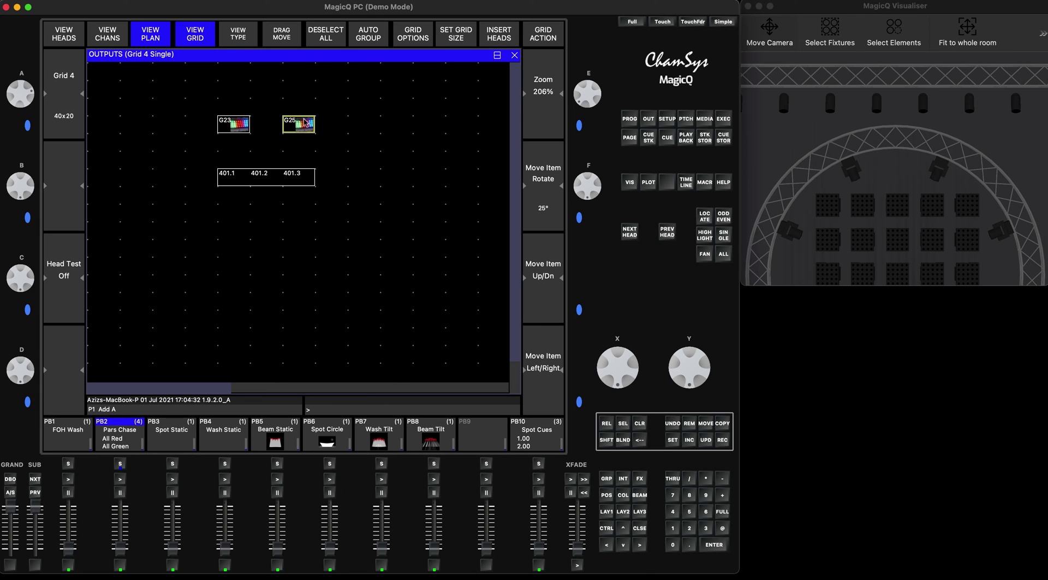
Select the G25 item in Grid 4, test it with Locate, and clear the programmer.
left_click(303, 125)
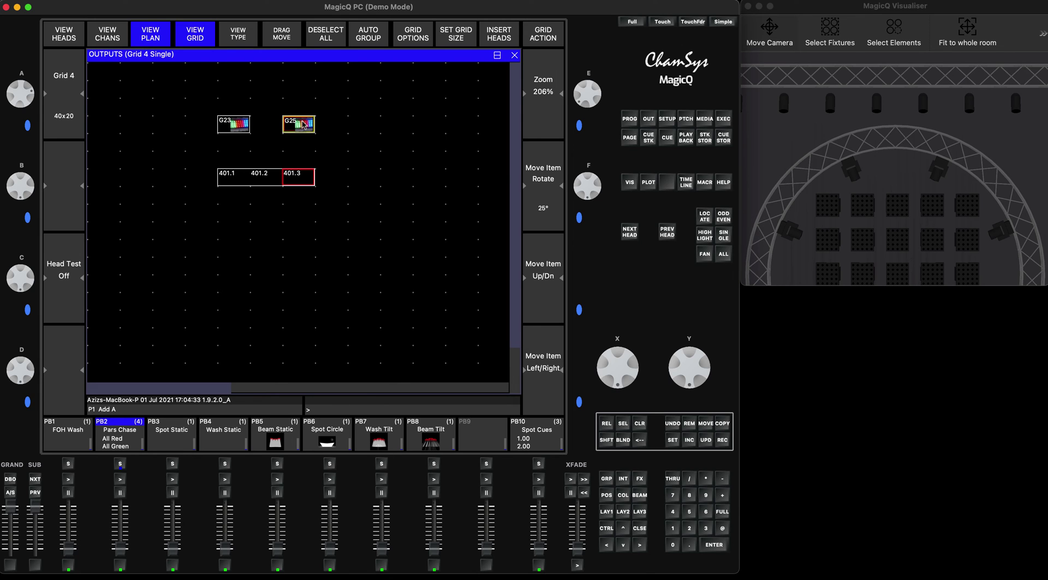
left_click(705, 216)
left_click(640, 425)
left_click(640, 426)
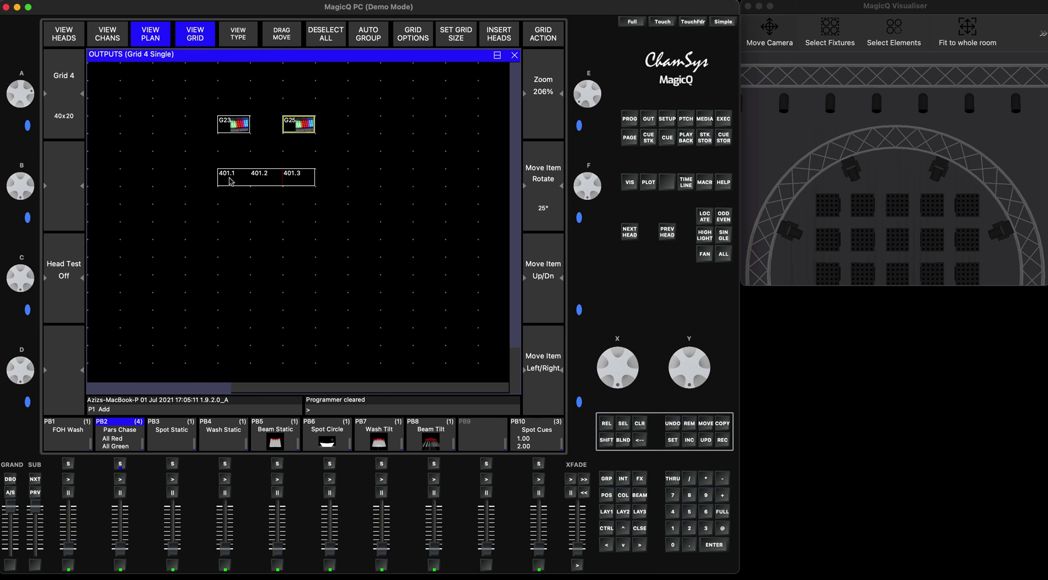
Remove the individually placed elements 401.1 to 401.3 from Grid 4.
left_click(690, 425)
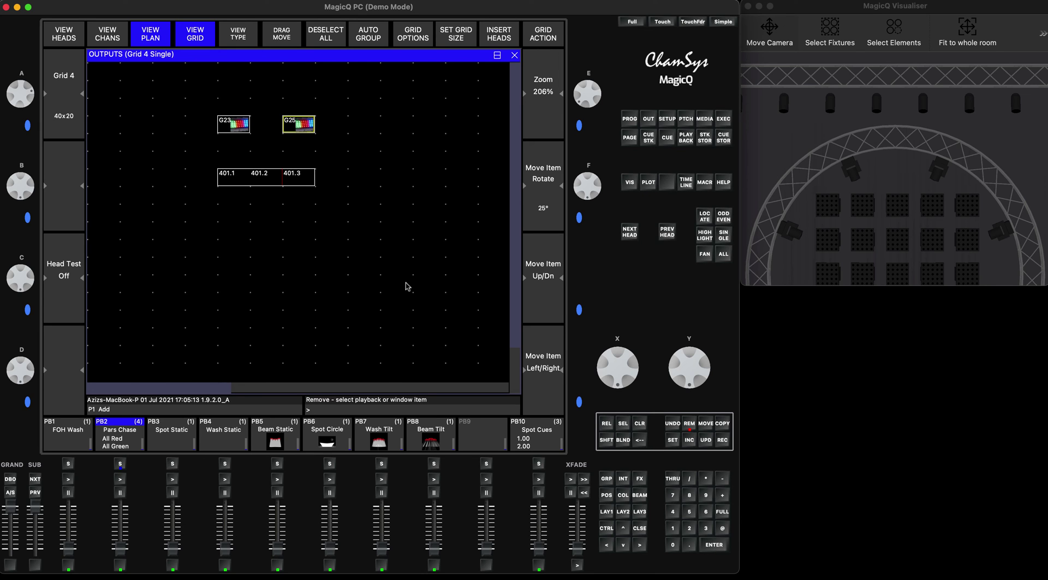
left_click_drag(234, 187, 303, 187)
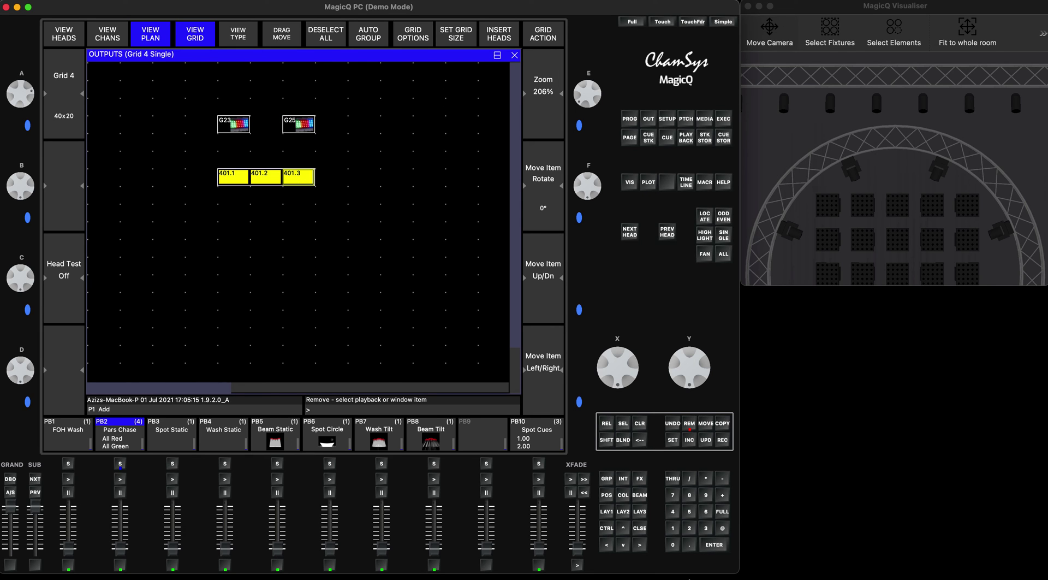
left_click(712, 547)
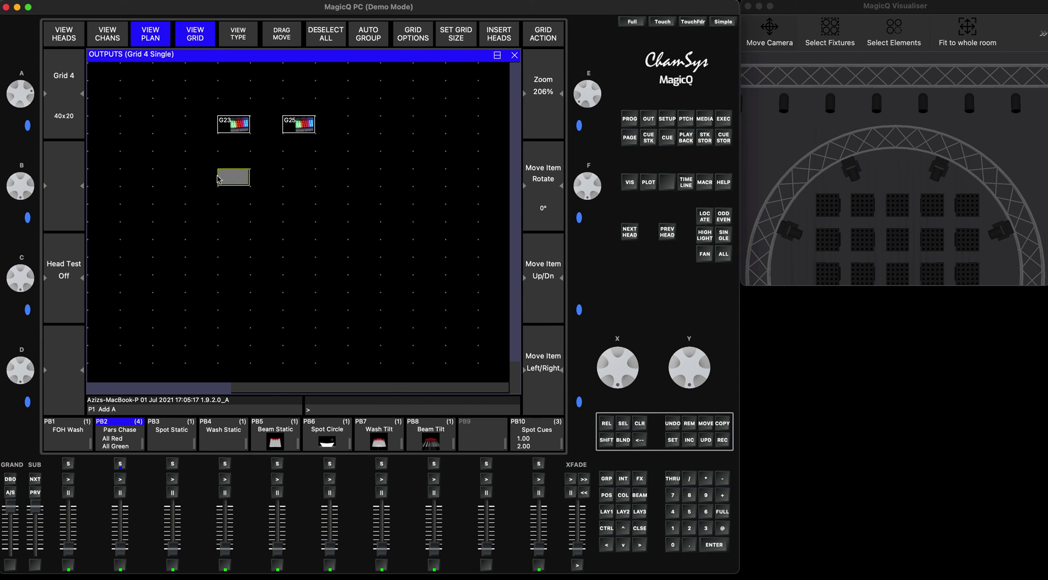
Insert head 401 four rows below G23 using Dup ele (Horiz) with Horiz,L2R orientation, and clear the programmer.
scroll(234, 371, "down", 2)
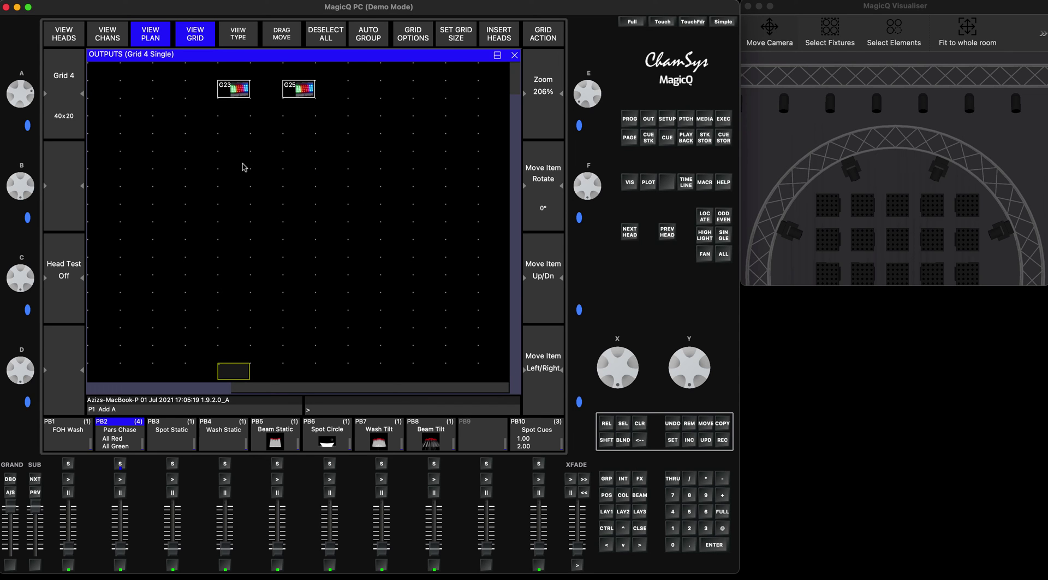
left_click(607, 478)
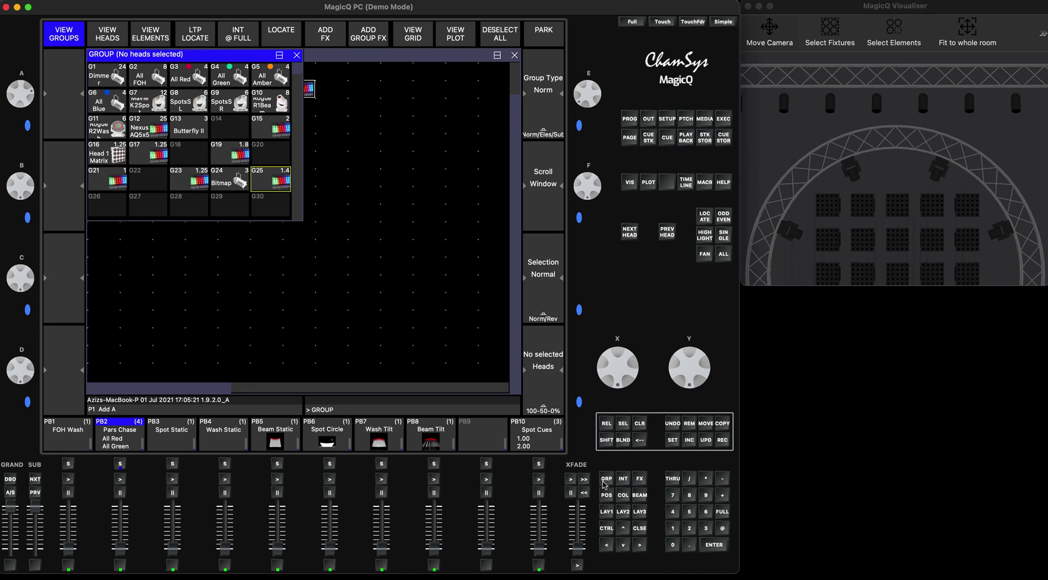
left_click(115, 33)
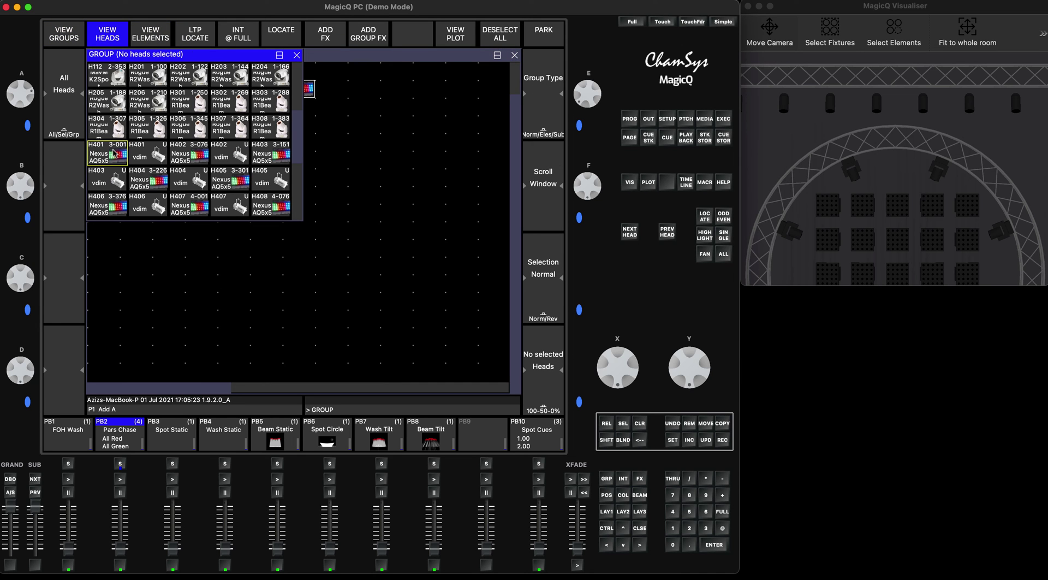
left_click(114, 154)
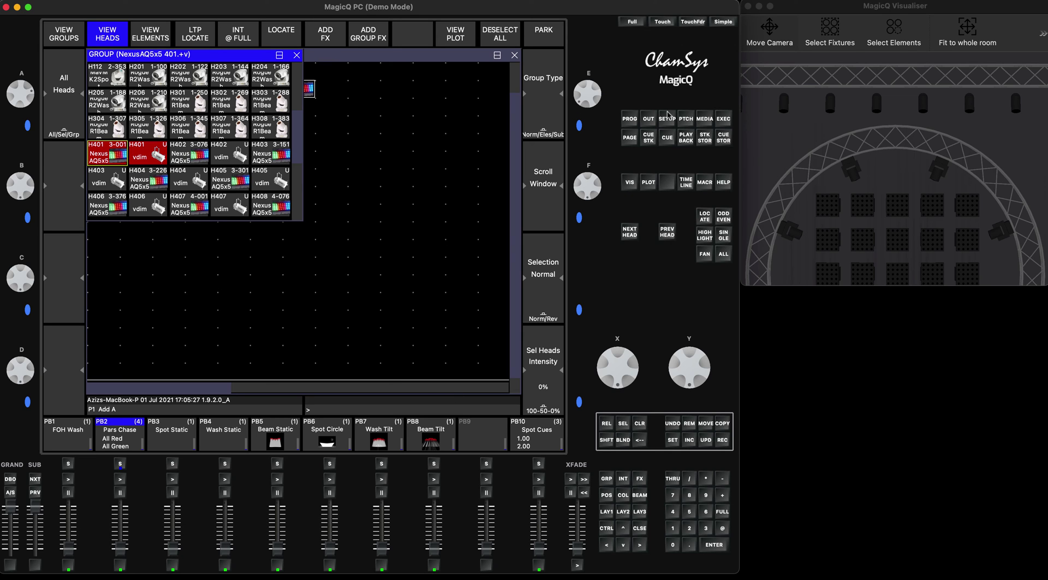
left_click(648, 120)
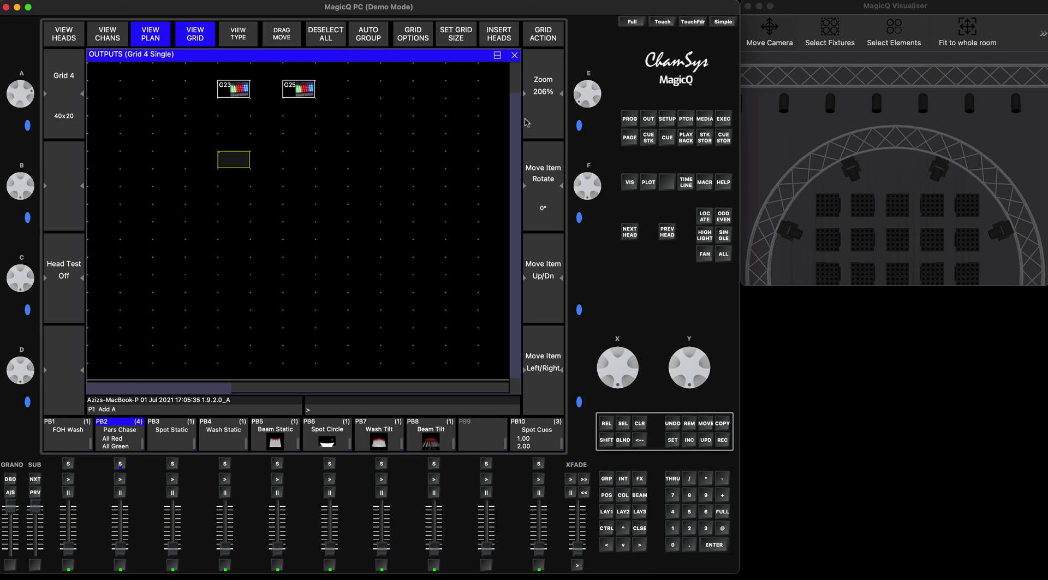
left_click(497, 34)
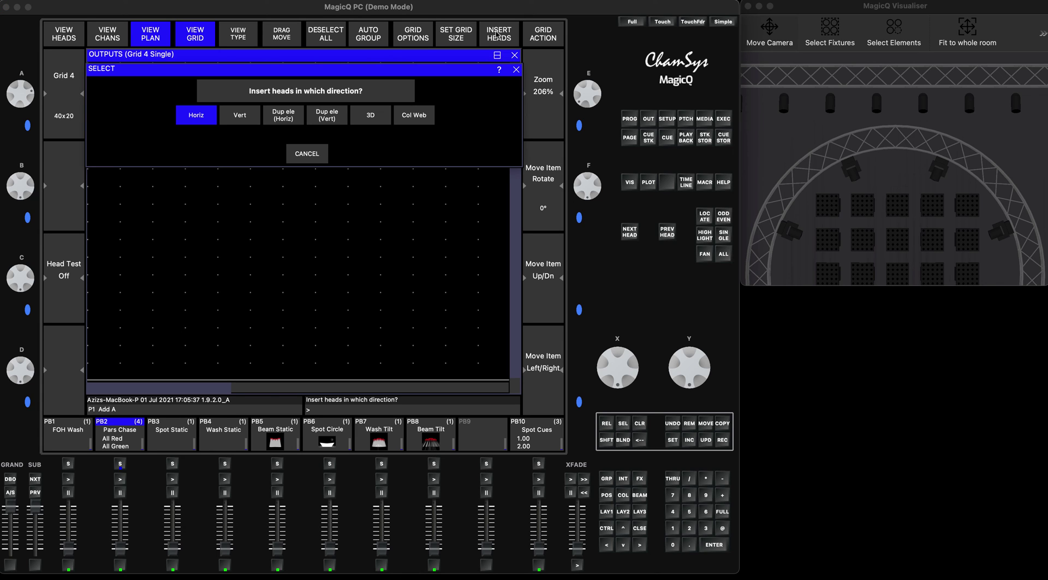
left_click(292, 117)
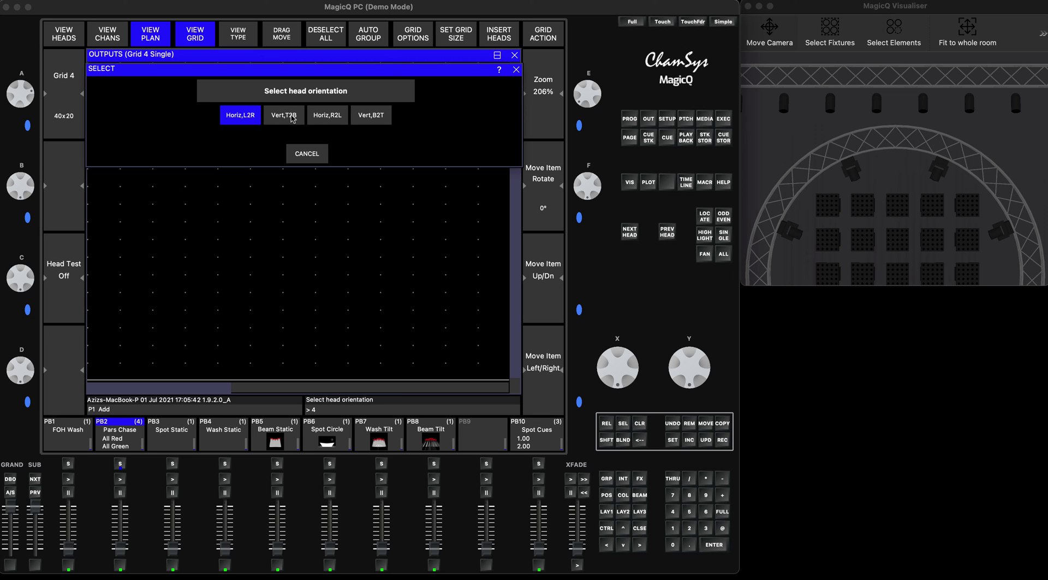
left_click(232, 118)
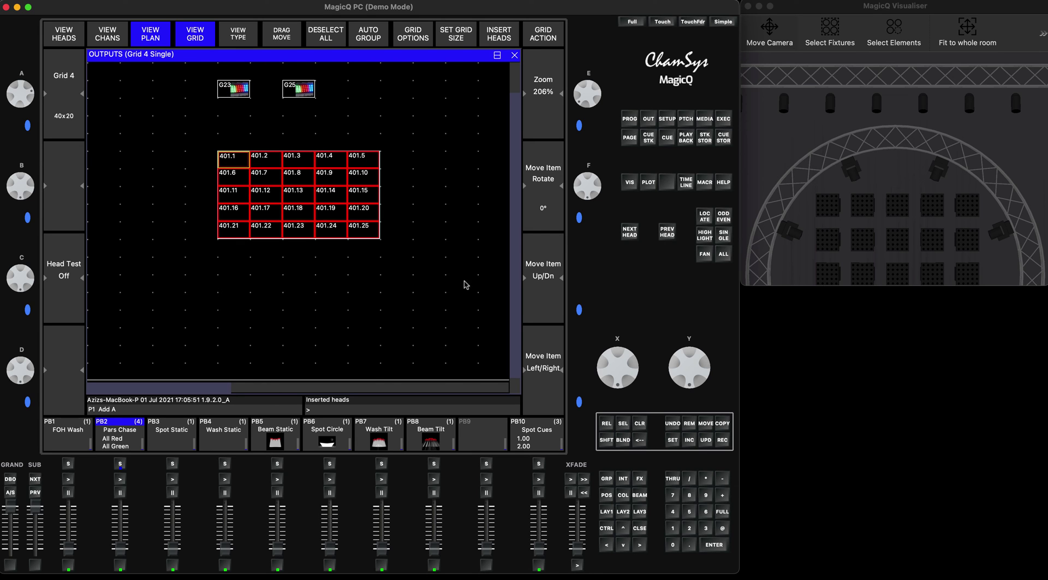
left_click(641, 428)
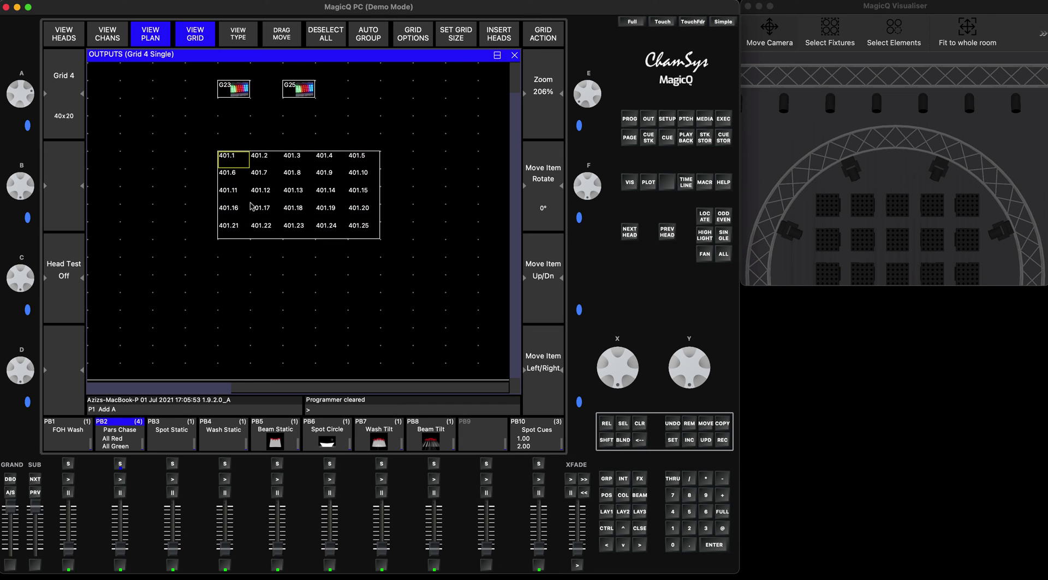
Select elements 401.11, 401.3, 401.18, 401.14 and 401.10, test them with Locate, and clear the programmer.
left_click(233, 193)
left_click(286, 161, "shift")
left_click(300, 208, "shift")
left_click(326, 190, "shift")
left_click(360, 173, "shift")
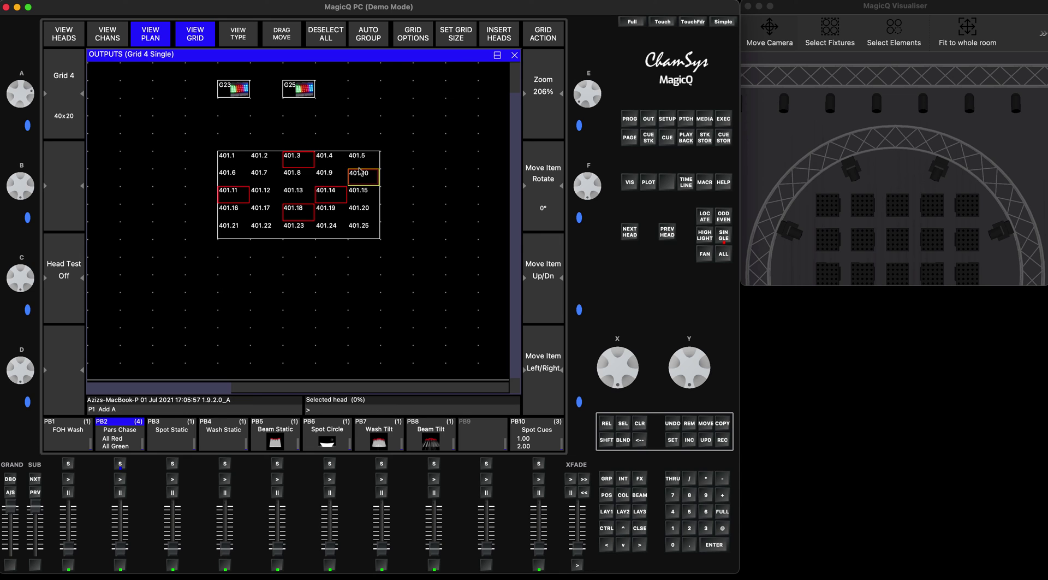
left_click(704, 214)
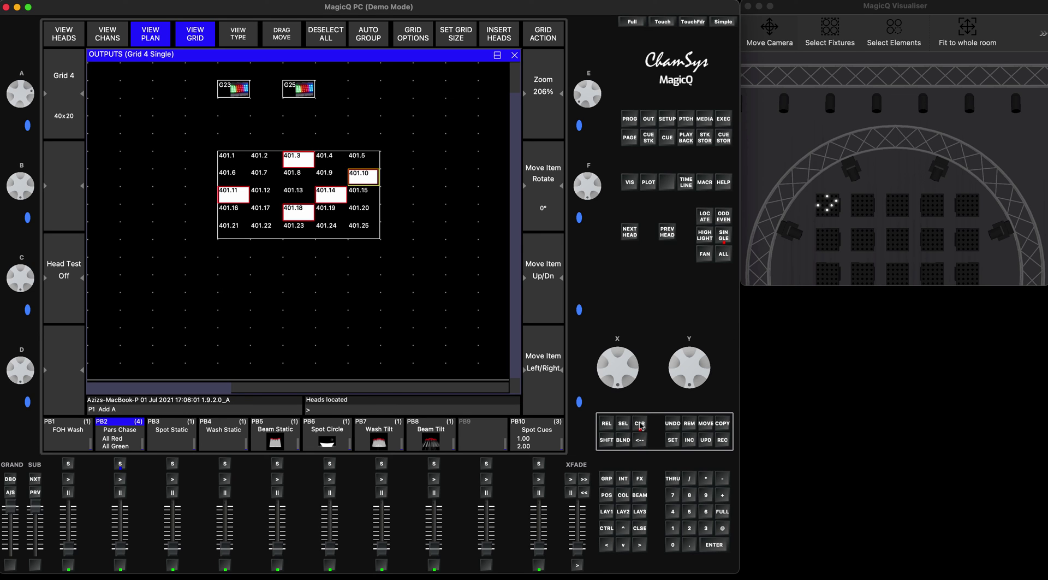
left_click(640, 424)
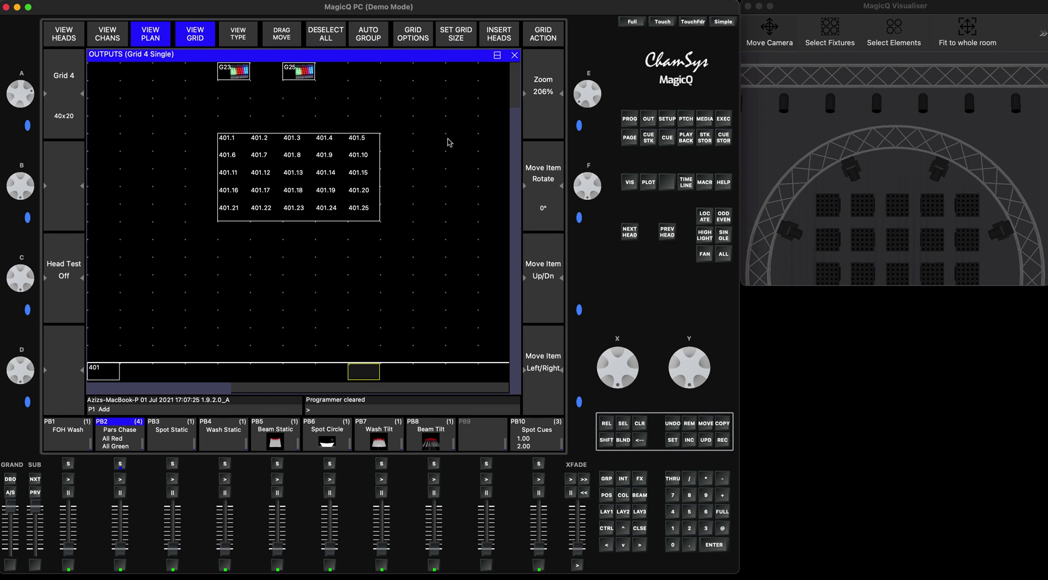
Enable Keep Aspect Ratio and Show Symbols for Grid 4, and leave grid editing for the normal plan view.
left_click(414, 39)
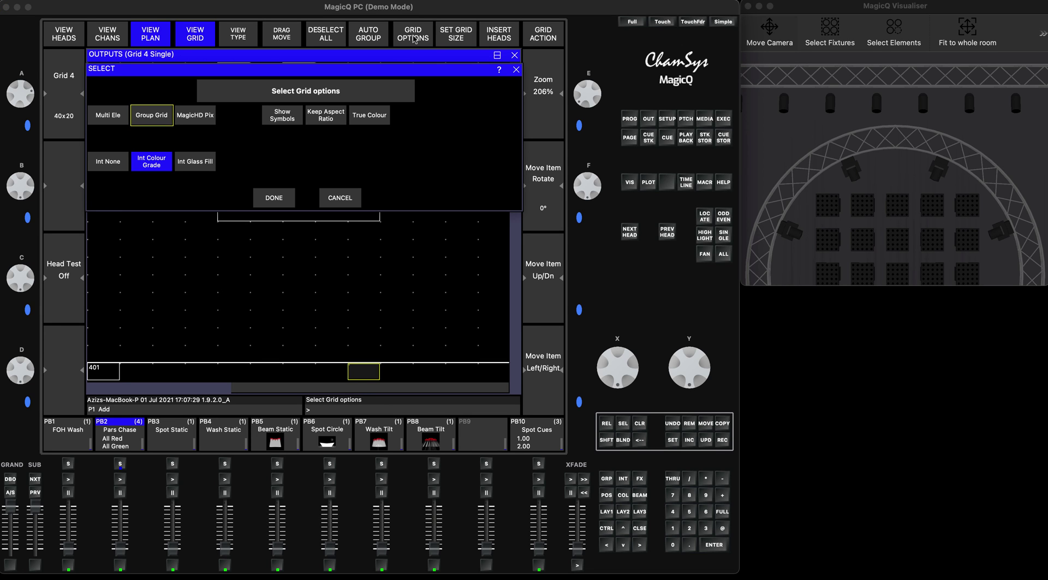
left_click(326, 115)
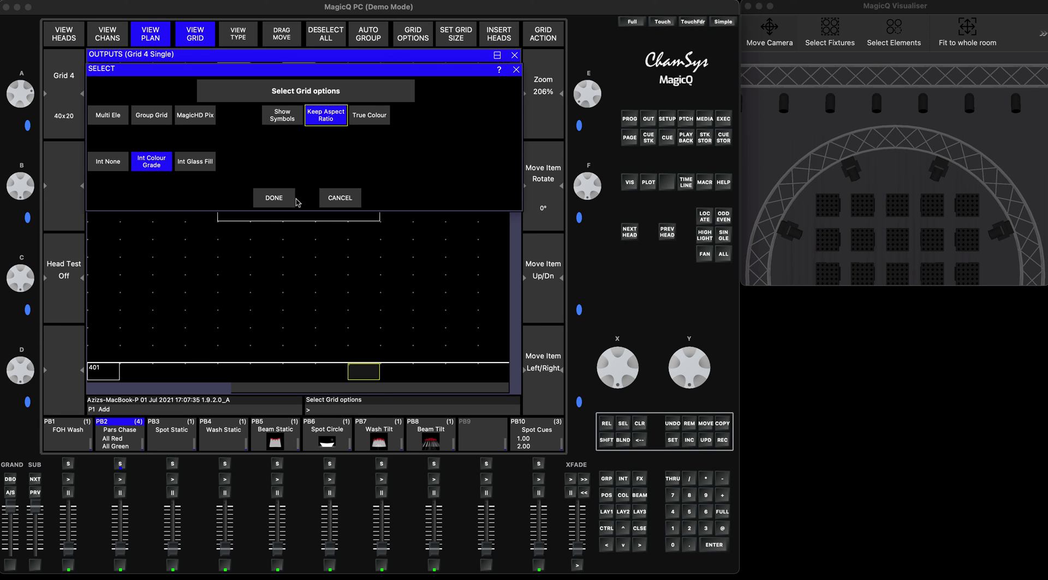
left_click(282, 118)
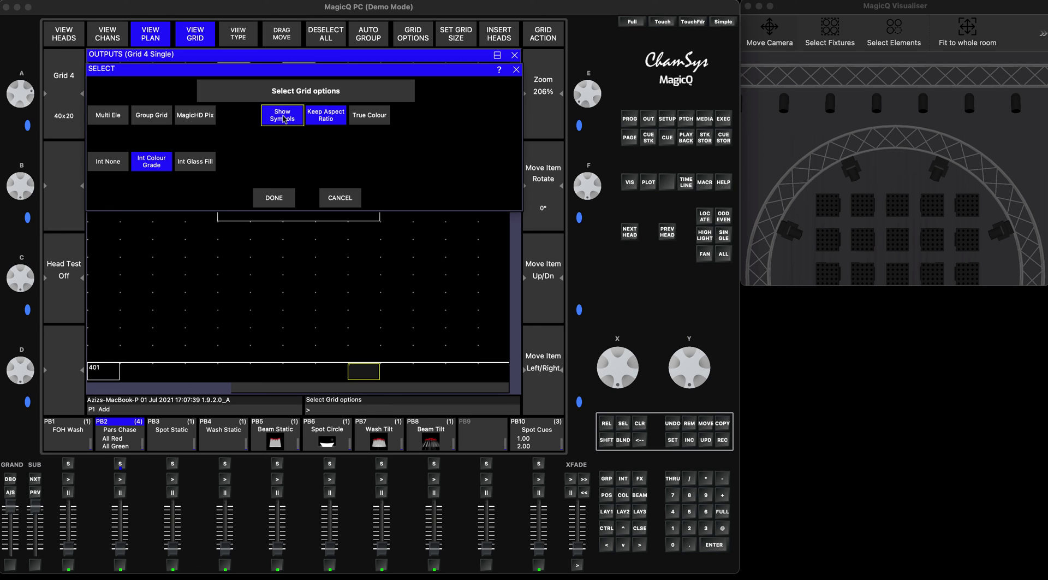
left_click(273, 205)
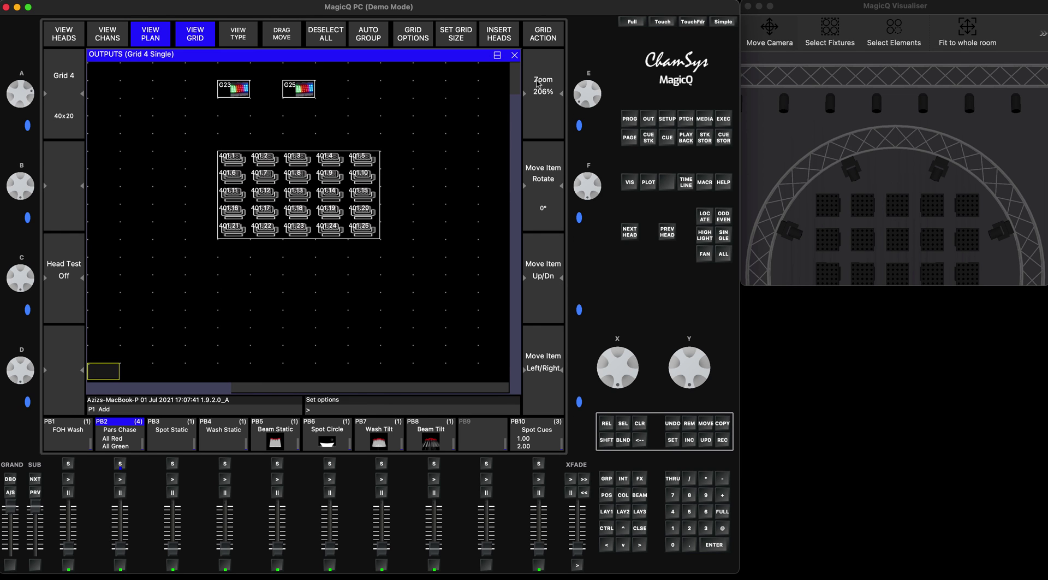
left_click(192, 32)
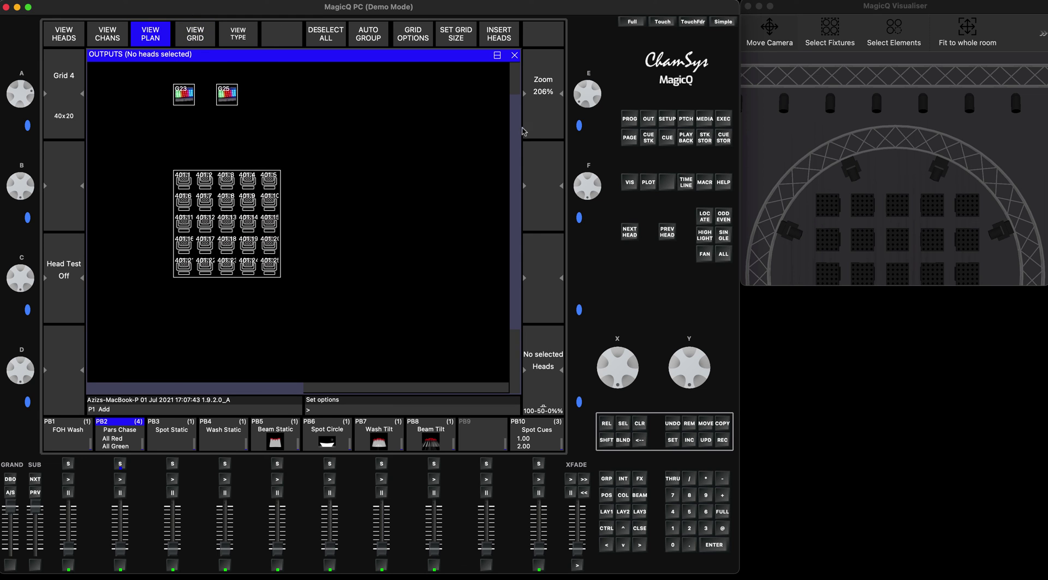
scroll(595, 92, "up", 4)
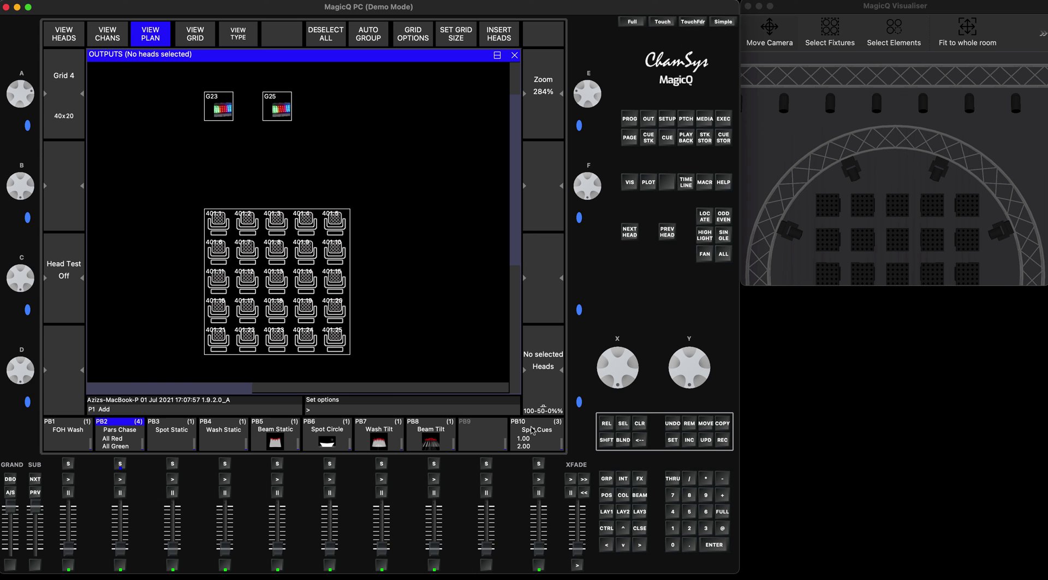
Show the recorded groups and change the icon of group G23 to the tilted square matrix panel.
left_click(606, 479)
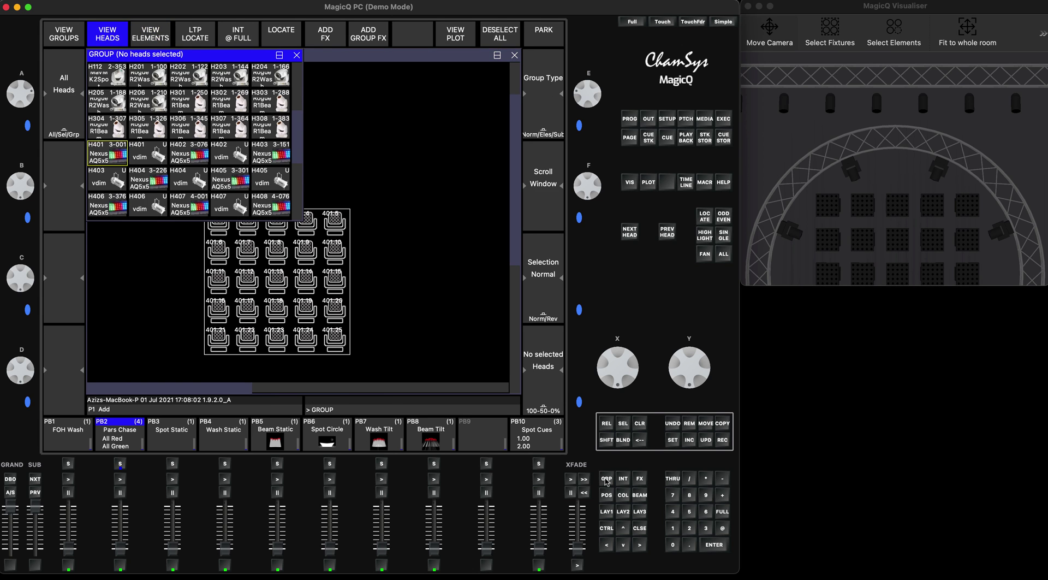
left_click(58, 36)
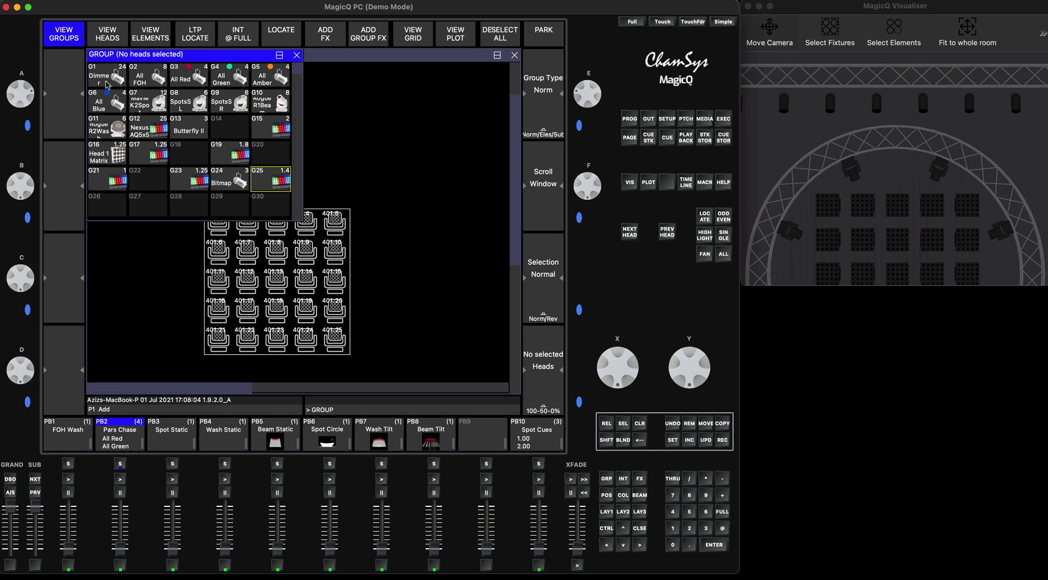
left_click(400, 122)
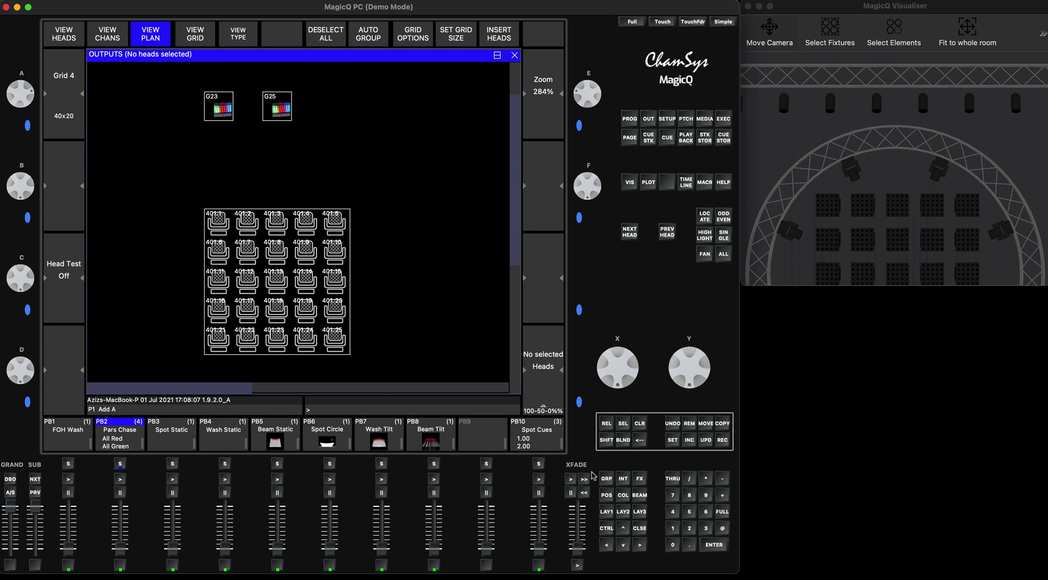
left_click(641, 530)
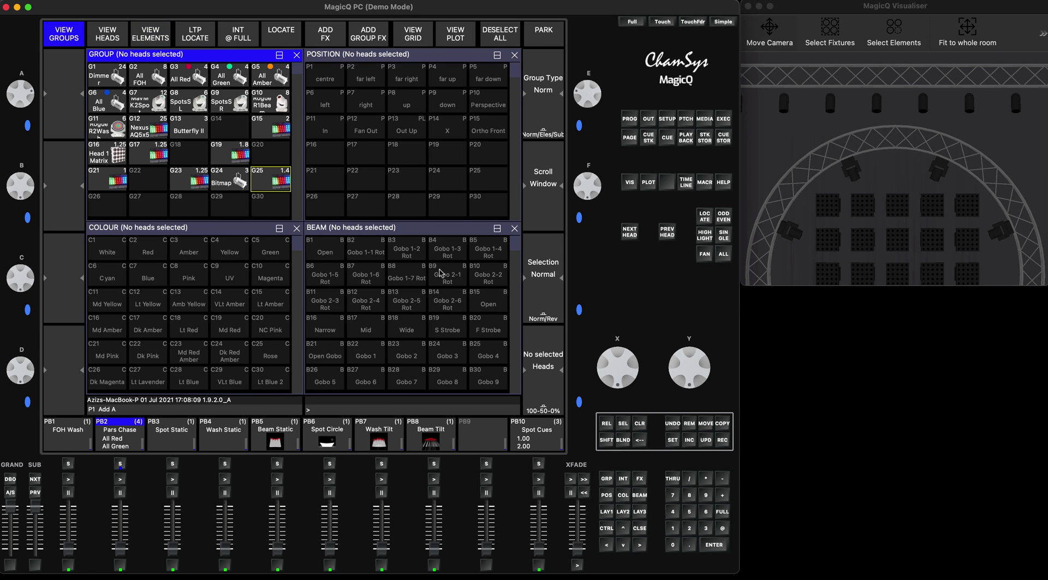
left_click(606, 439)
left_click(672, 440)
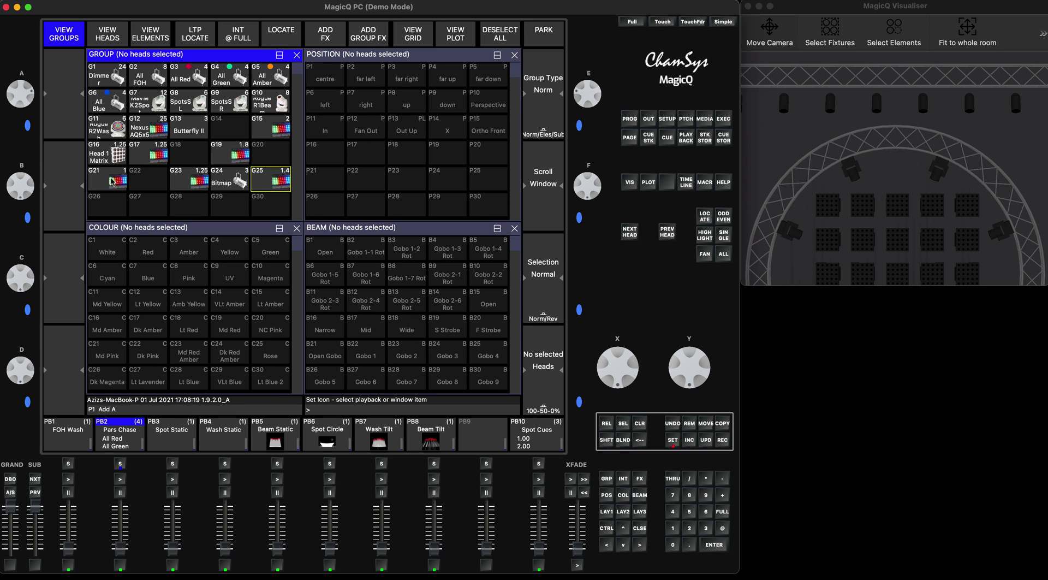
left_click(192, 179)
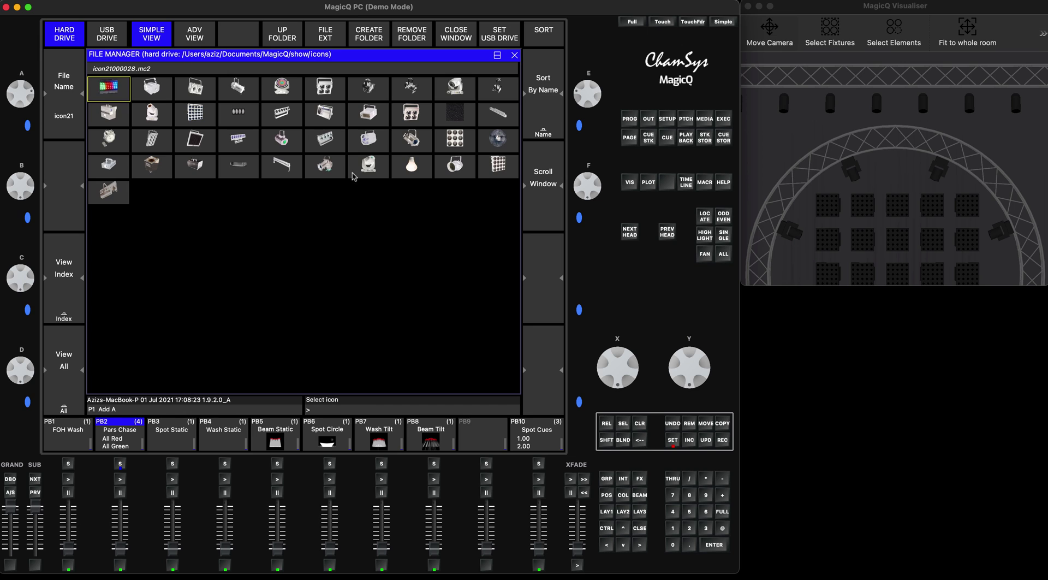
left_click(496, 165)
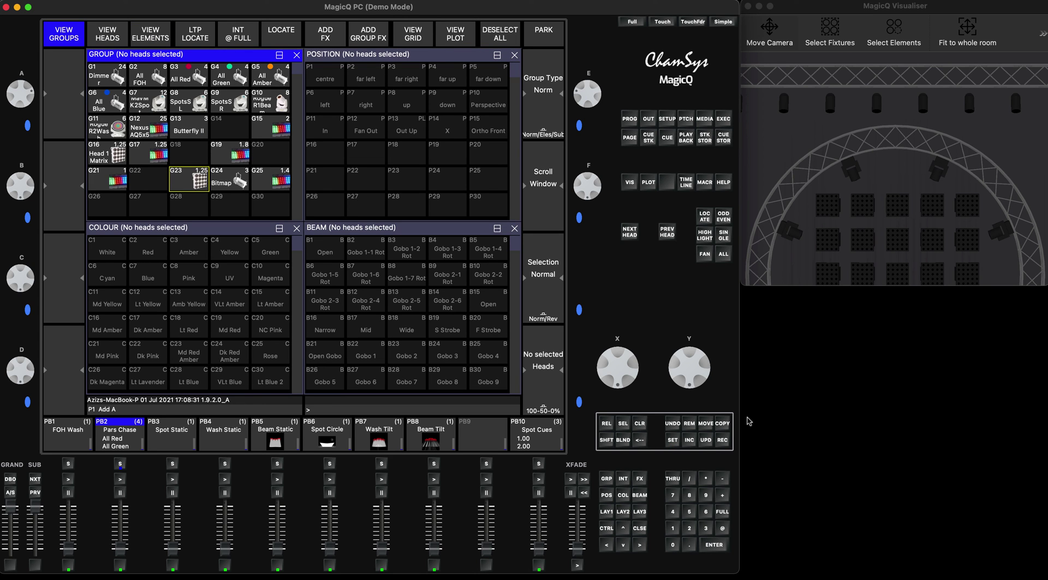
Change the icon of group G25 to the 3x3 round-lamp matrix.
key("shift")
left_click(672, 440, "shift")
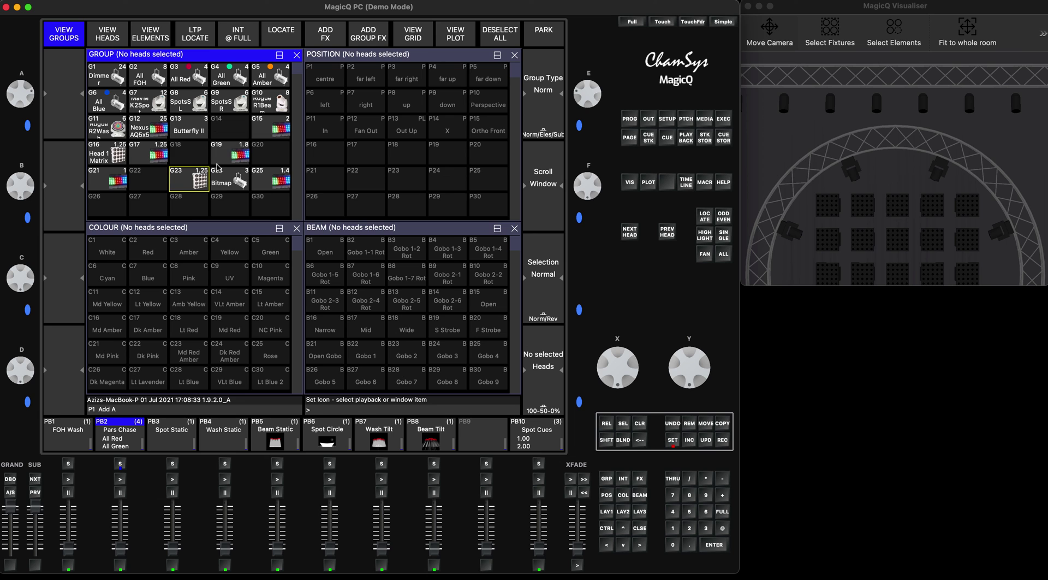
left_click(266, 188)
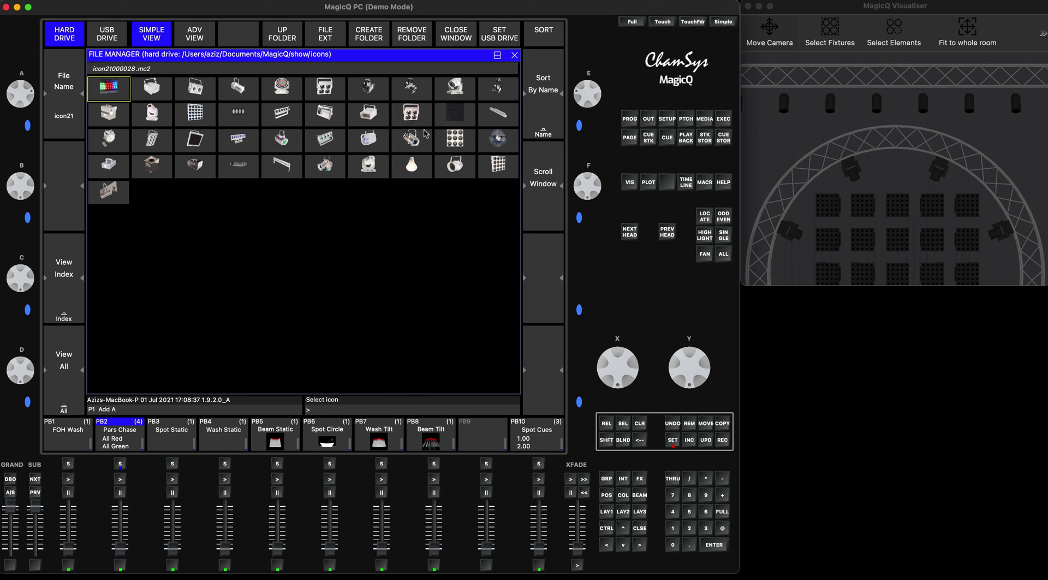
left_click(454, 140)
left_click(463, 139)
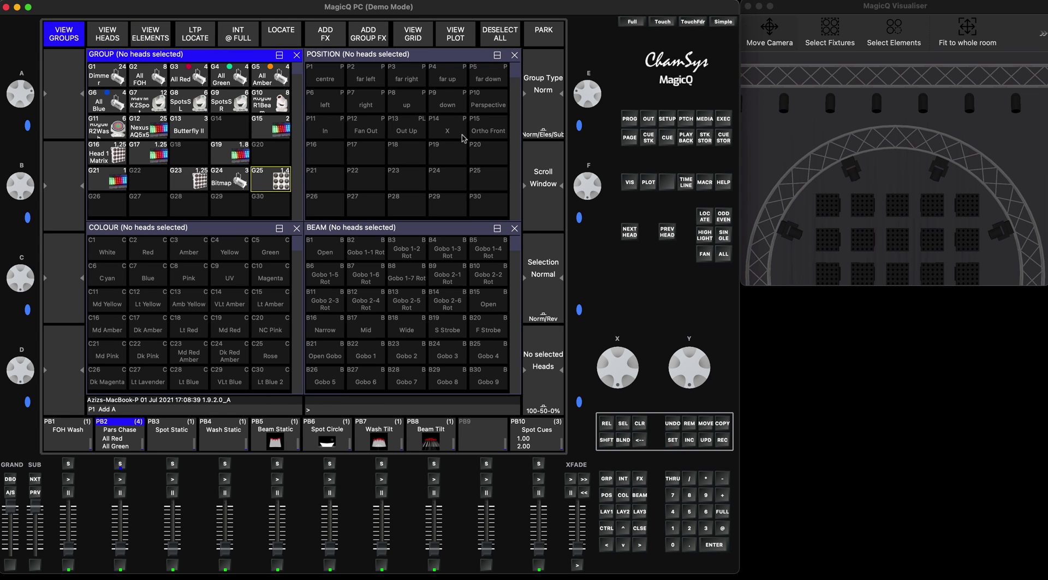
Return to the Grid 4 plan and set its view type to show intensity levels.
left_click(649, 121)
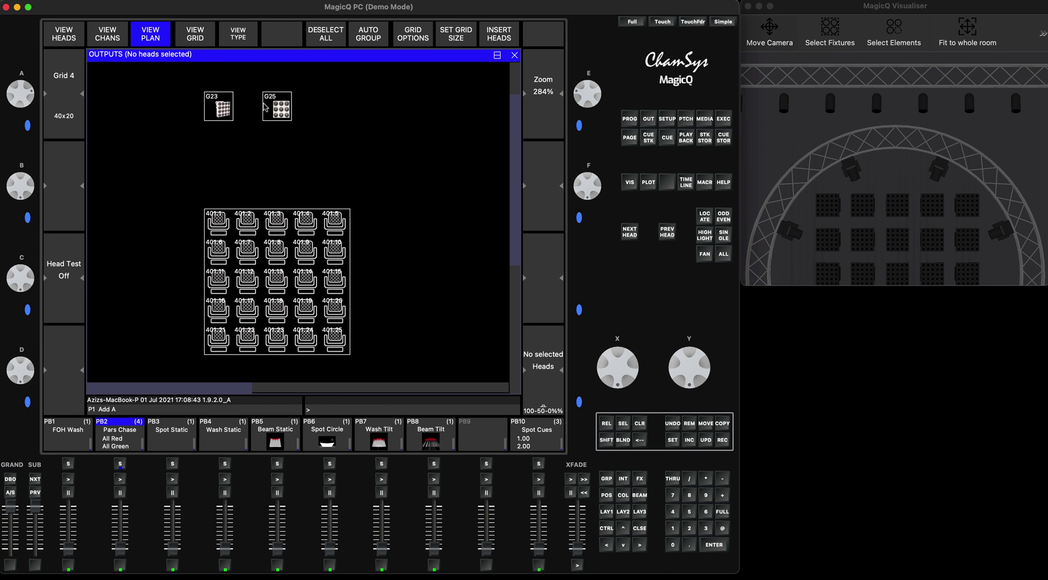
left_click(235, 38)
left_click(325, 115)
Select elements 401.1, 401.7 and 401.13 on the plan and set them to full intensity.
left_click(223, 224)
left_click(249, 251)
left_click(279, 280)
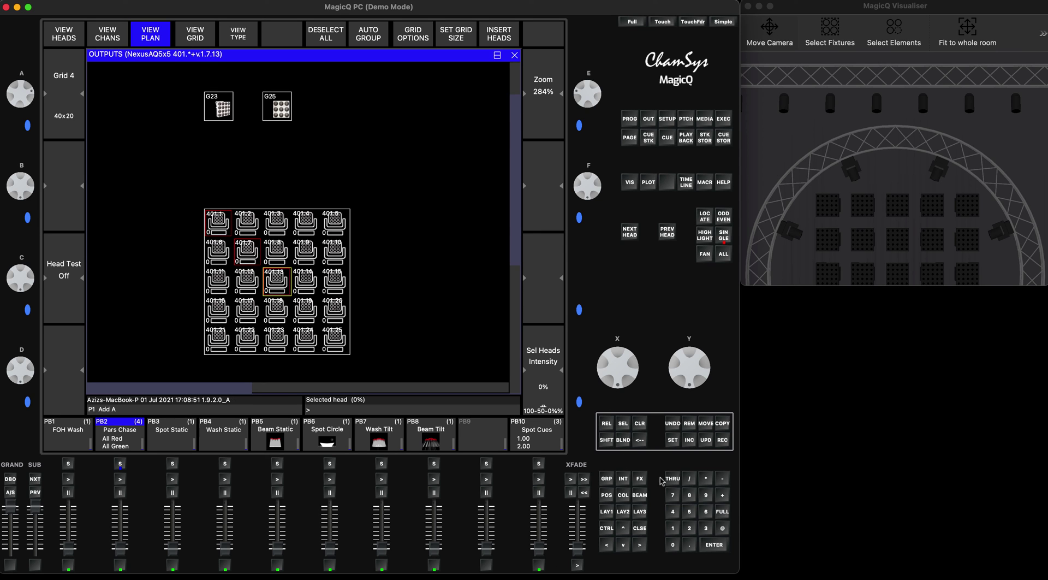
left_click(722, 511)
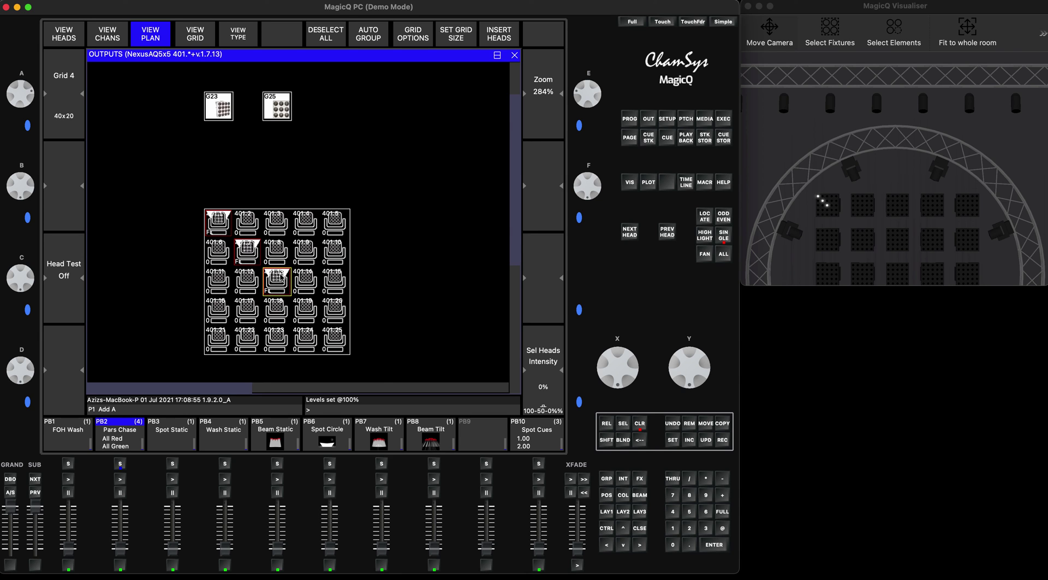
Try the view type that shows head names on the plan items, and switch back to intensity levels.
left_click(238, 35)
left_click(197, 115)
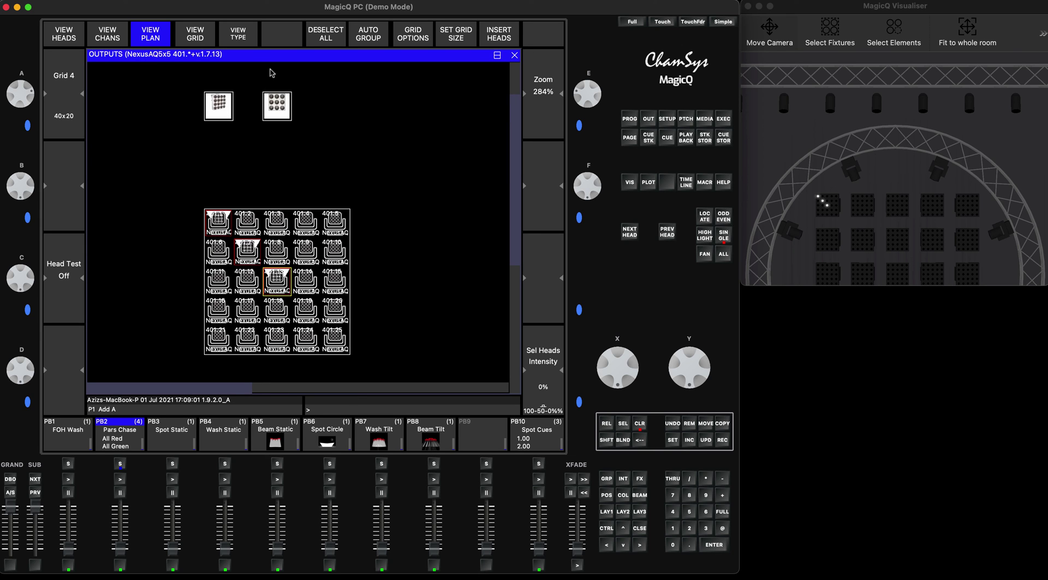
left_click(239, 37)
left_click(330, 118)
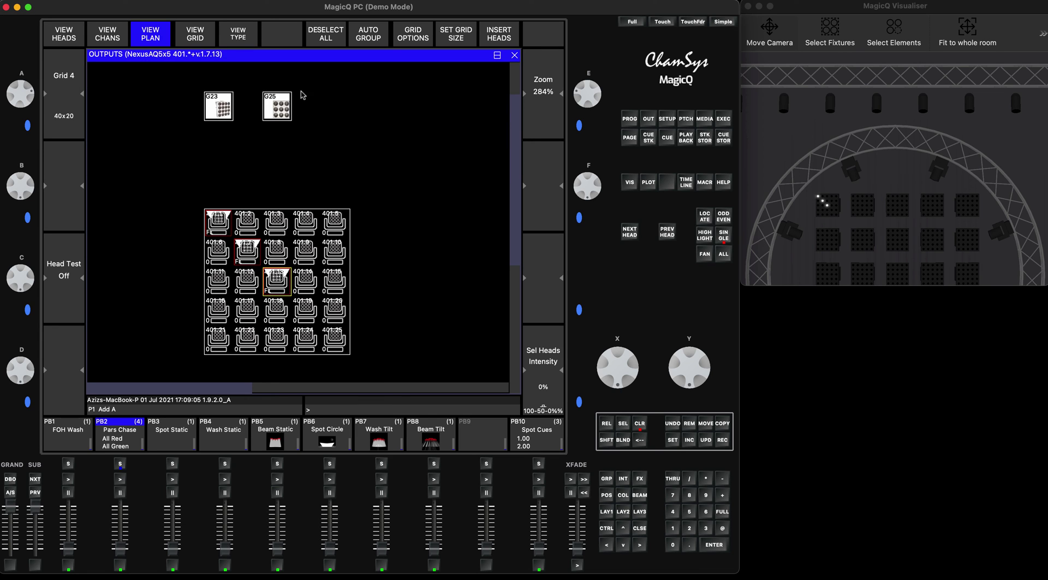